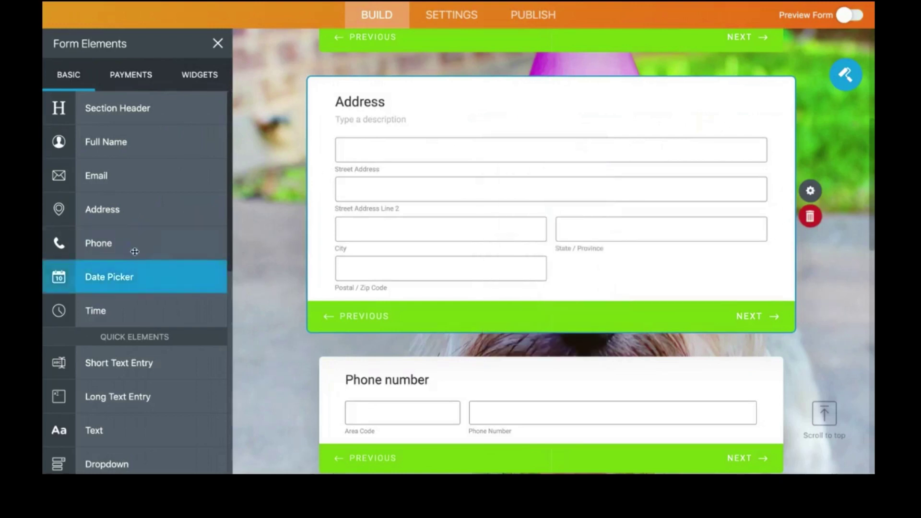
# Add a Text block between Puppy name and Puppy breed, then delete it again
pyautogui.scroll(-2, 141, 361)
pyautogui.moveTo(154, 337); pyautogui.dragTo(517, 270)
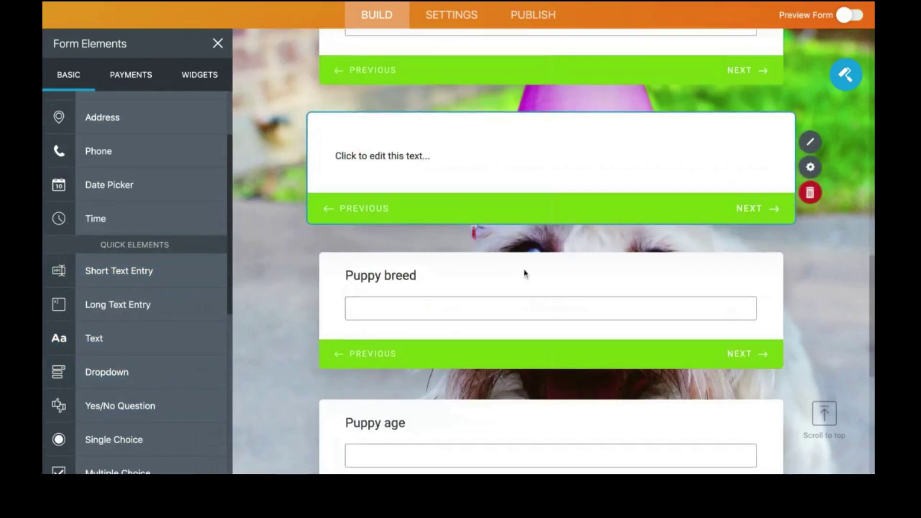
pyautogui.scroll(3, 460, 204)
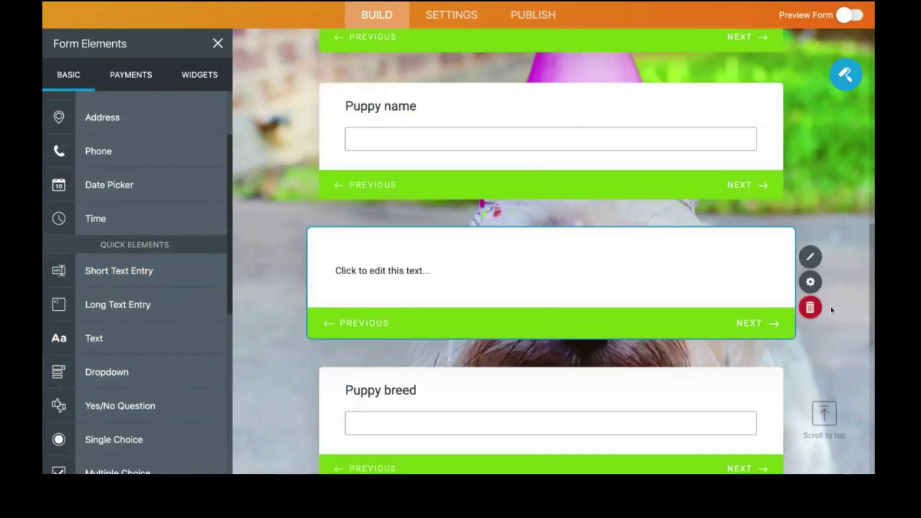
pyautogui.click(814, 308)
# Delete the Address question so Phone number follows Email directly
pyautogui.scroll(2, 530, 283)
pyautogui.scroll(10, 530, 283)
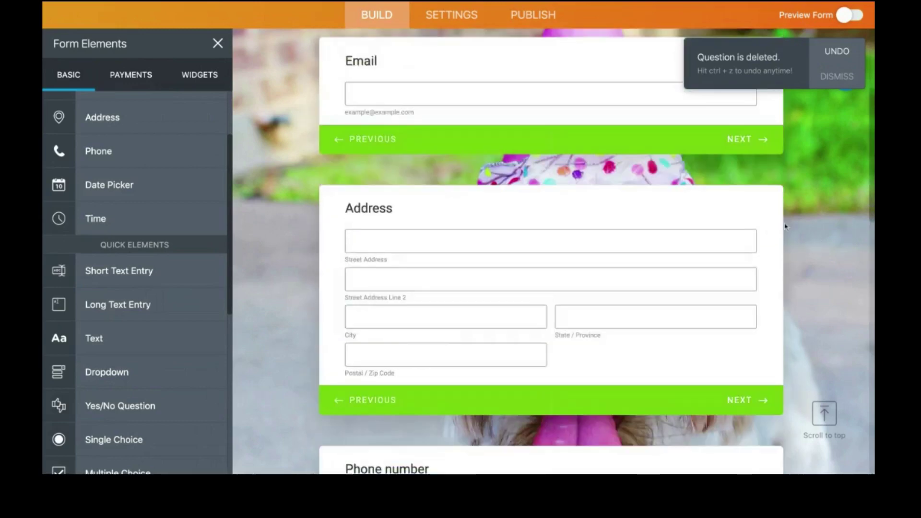
pyautogui.click(783, 213)
pyautogui.click(810, 319)
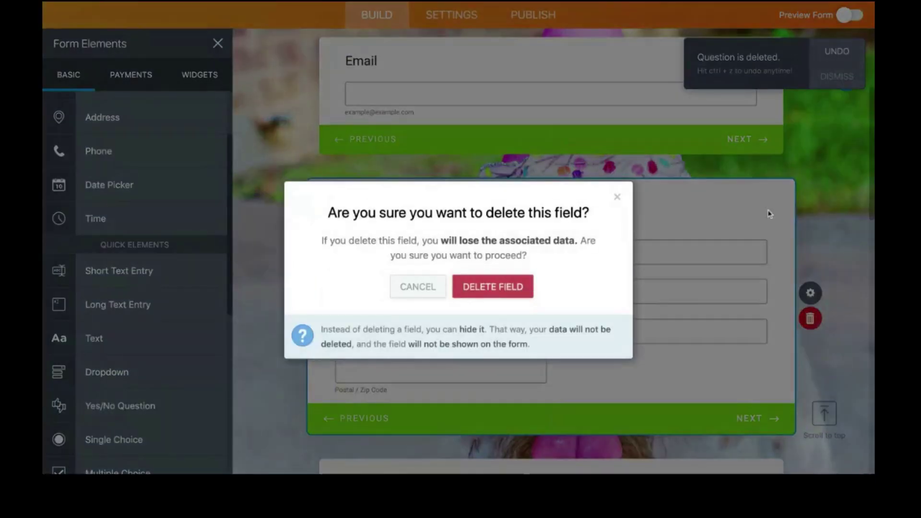
pyautogui.click(503, 286)
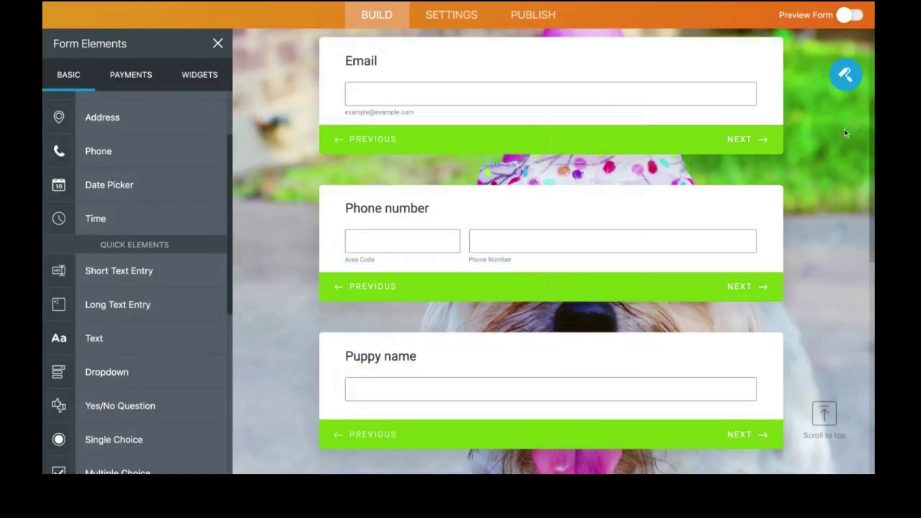
pyautogui.scroll(3, 803, 129)
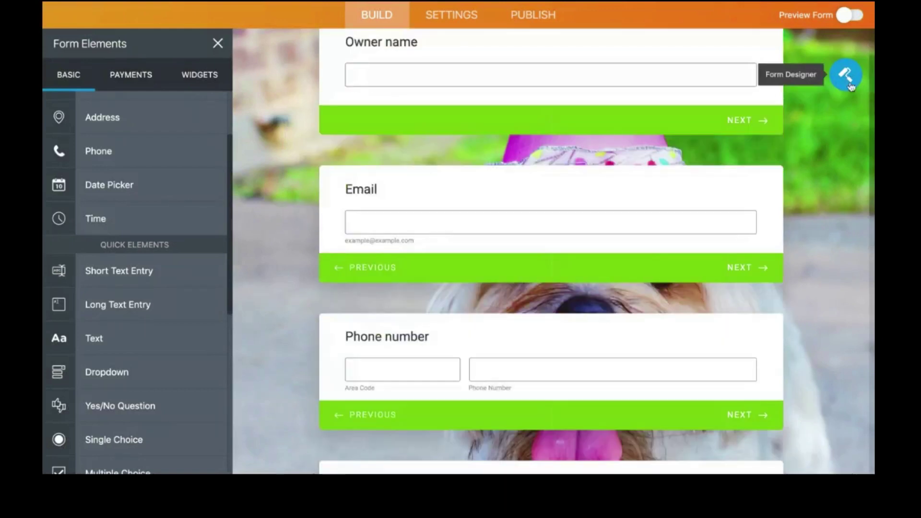
# Browse the Form Designer's image themes, keeping Job Application as the applied theme
pyautogui.click(846, 74)
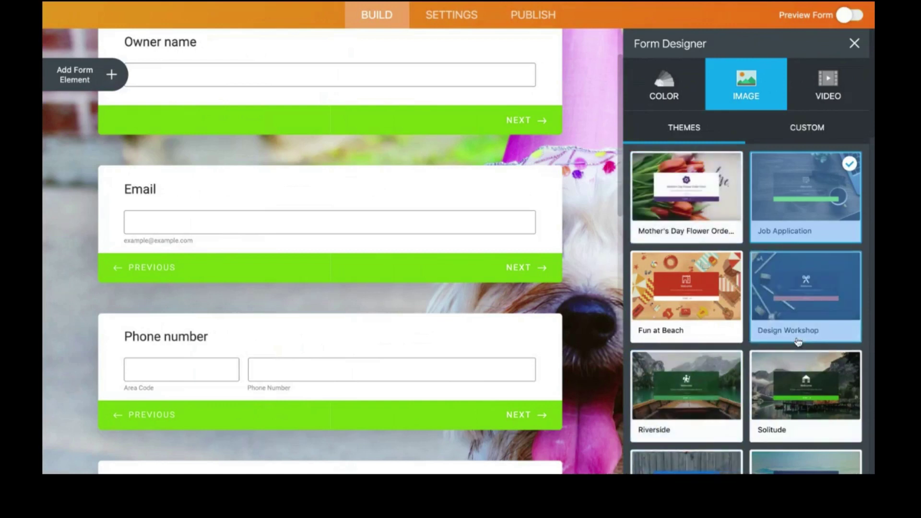
pyautogui.scroll(-1, 796, 231)
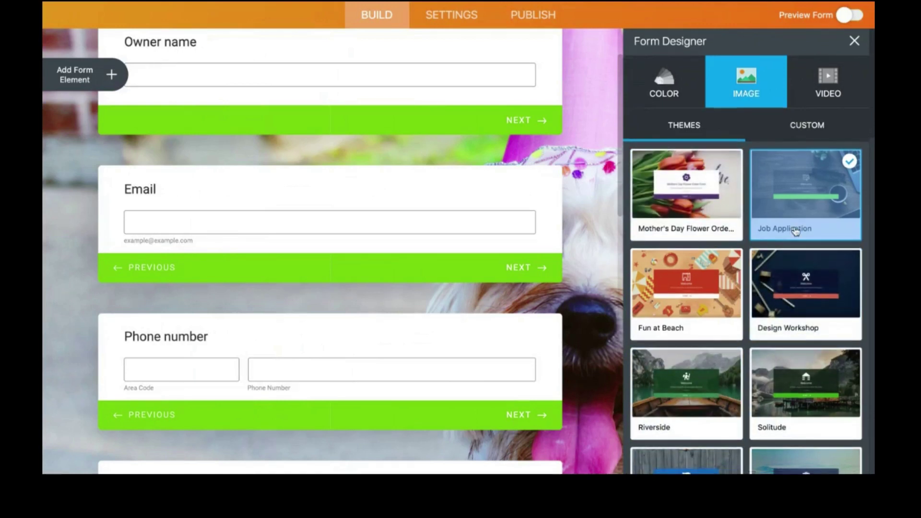
pyautogui.scroll(-2, 798, 270)
pyautogui.scroll(2, 798, 283)
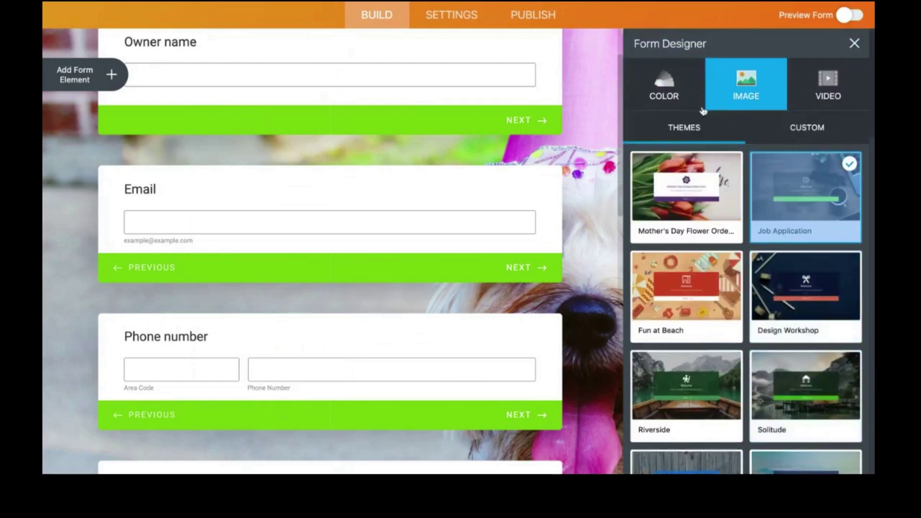
pyautogui.scroll(1, 378, 165)
pyautogui.scroll(5, 377, 163)
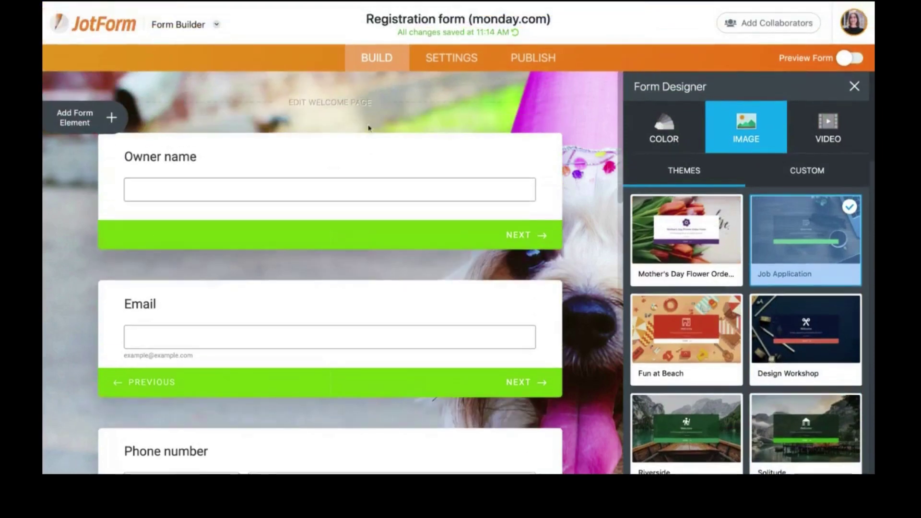
# Select the Puppy Party Event welcome page and scroll through the questions back to the top
pyautogui.click(358, 101)
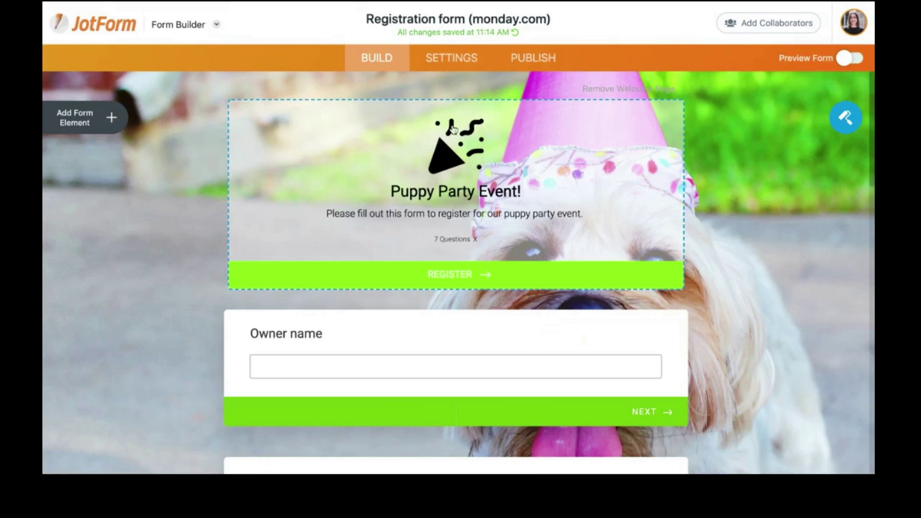
pyautogui.scroll(-10, 560, 252)
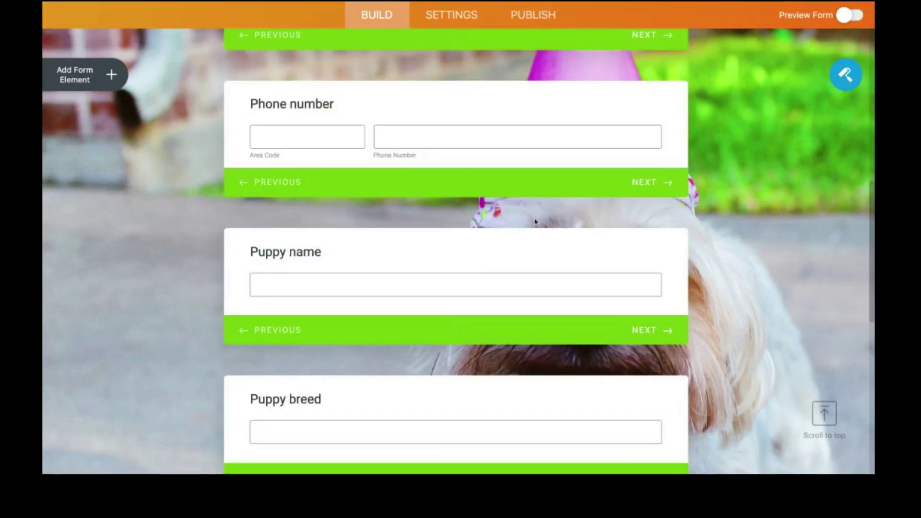
pyautogui.scroll(1, 536, 222)
pyautogui.scroll(10, 536, 222)
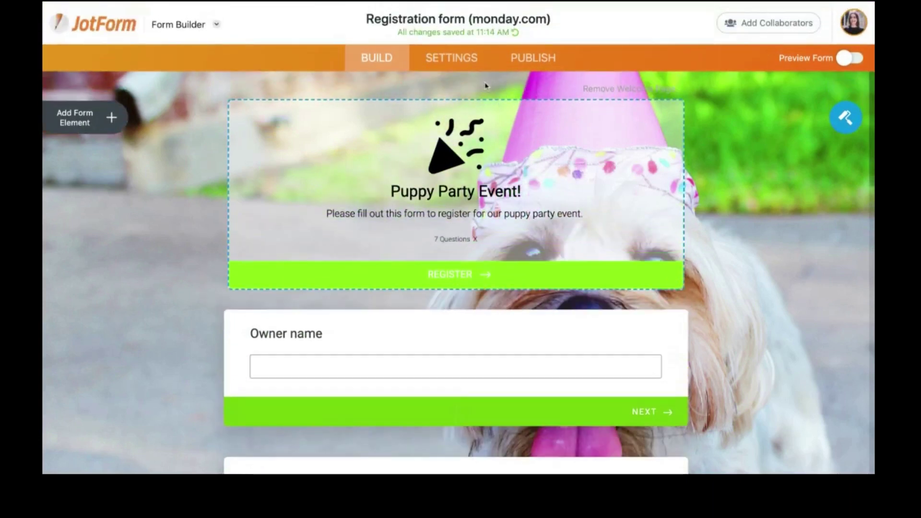
# Check the monday.com integration's status, then view the notification email and Autoresponder 1
pyautogui.click(461, 67)
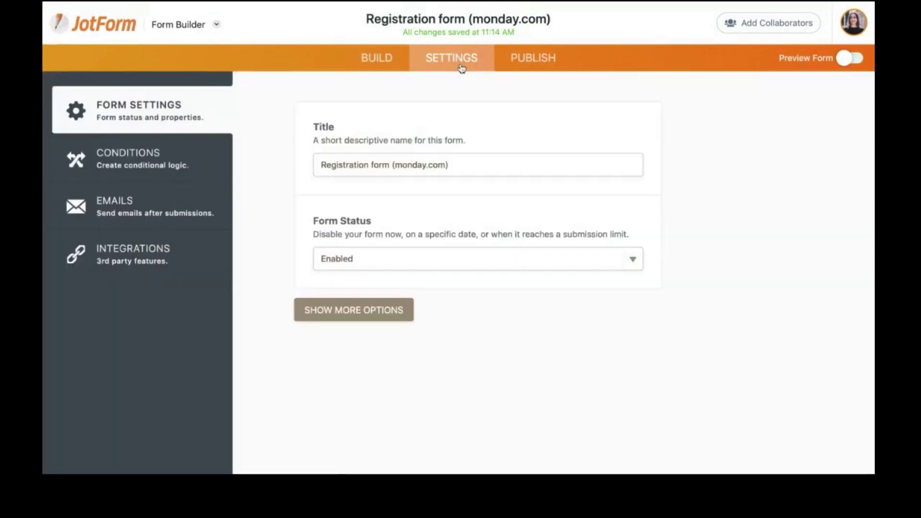
pyautogui.click(140, 262)
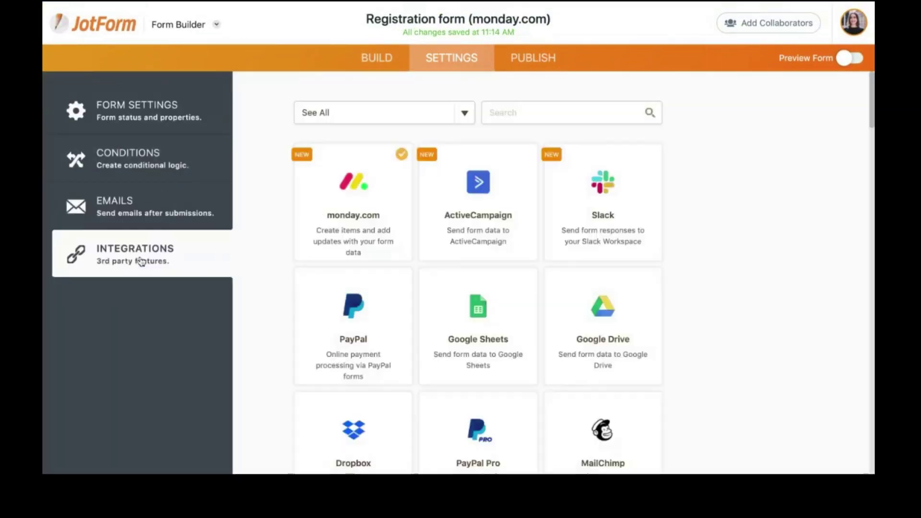
pyautogui.click(357, 209)
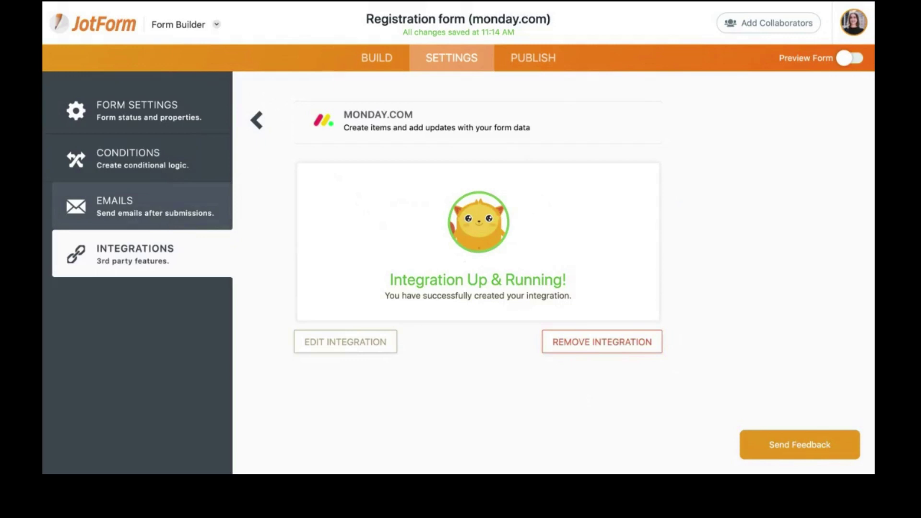
pyautogui.click(144, 206)
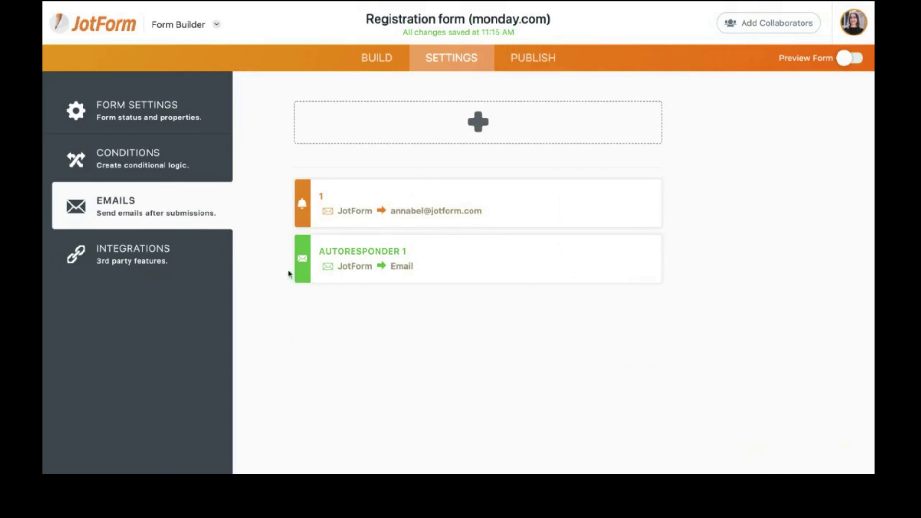
# Review the condition types from Show / Hide Field onward, then return to Build
pyautogui.click(150, 171)
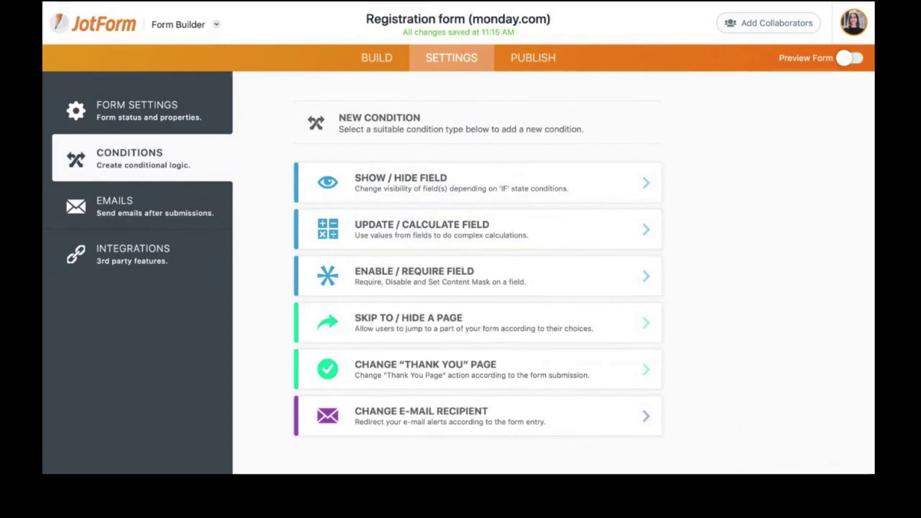
pyautogui.click(366, 59)
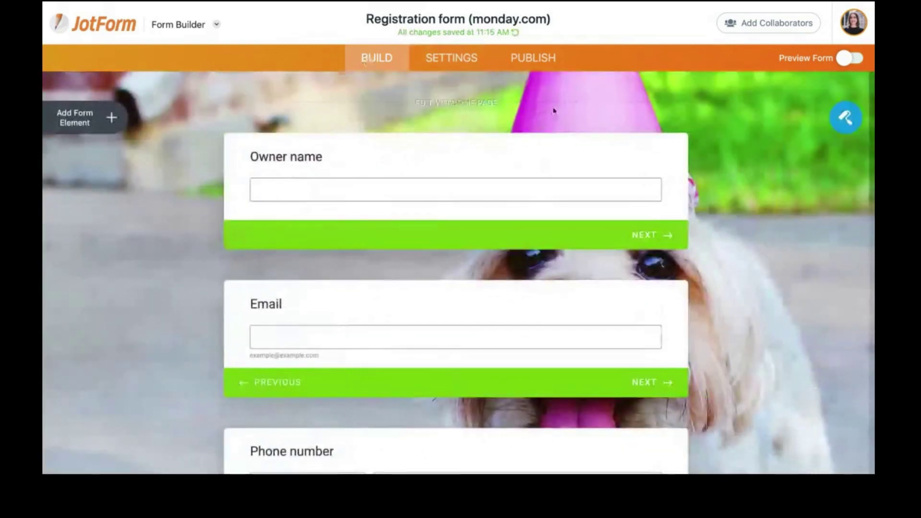
# Open the live form via Quick Share in a new tab and press Register
pyautogui.click(552, 67)
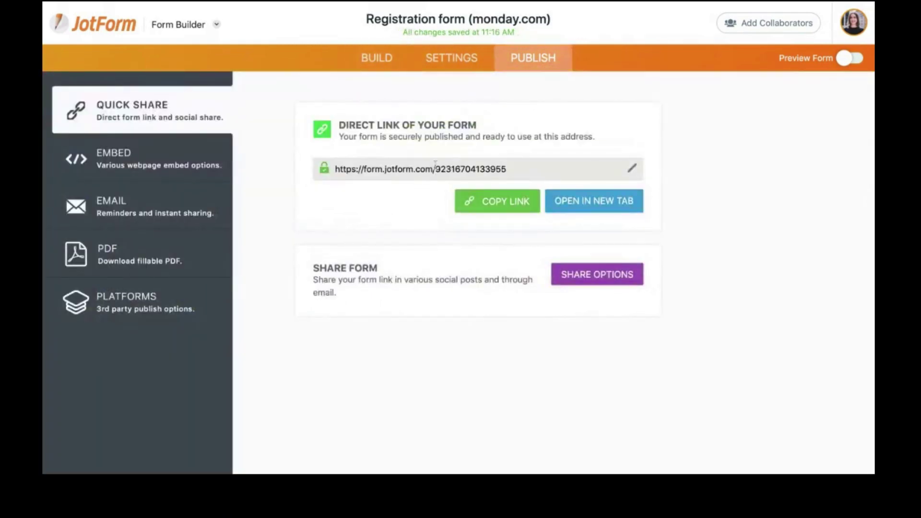
pyautogui.click(586, 206)
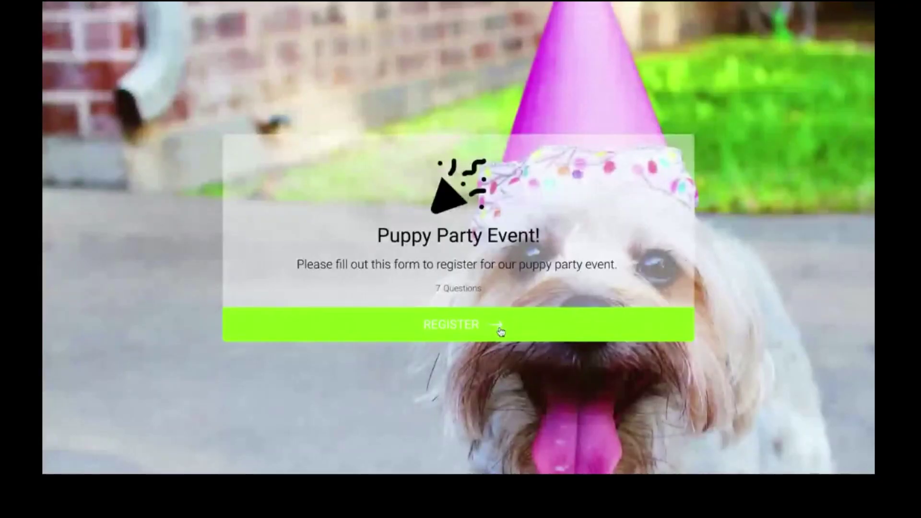
pyautogui.click(497, 326)
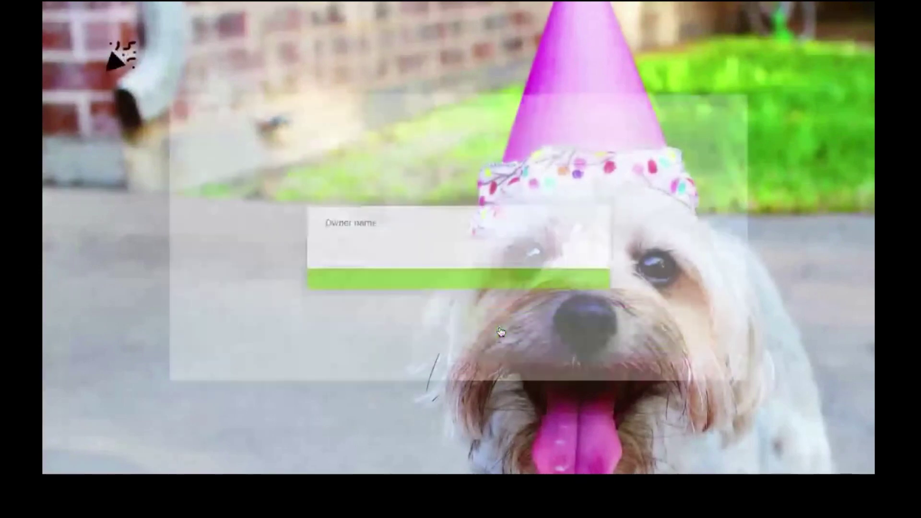
# Enter the owner's name, e-mail address, area code and phone number
pyautogui.write('Annabel')
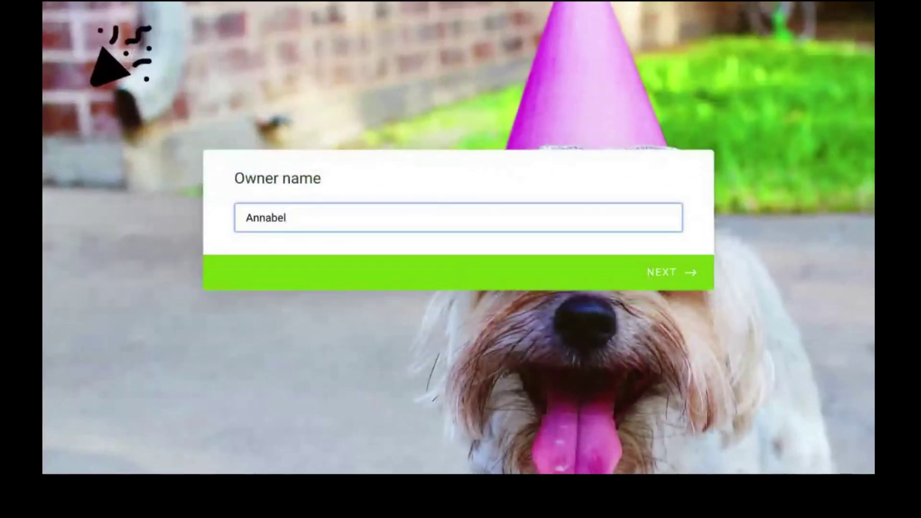
pyautogui.click(682, 277)
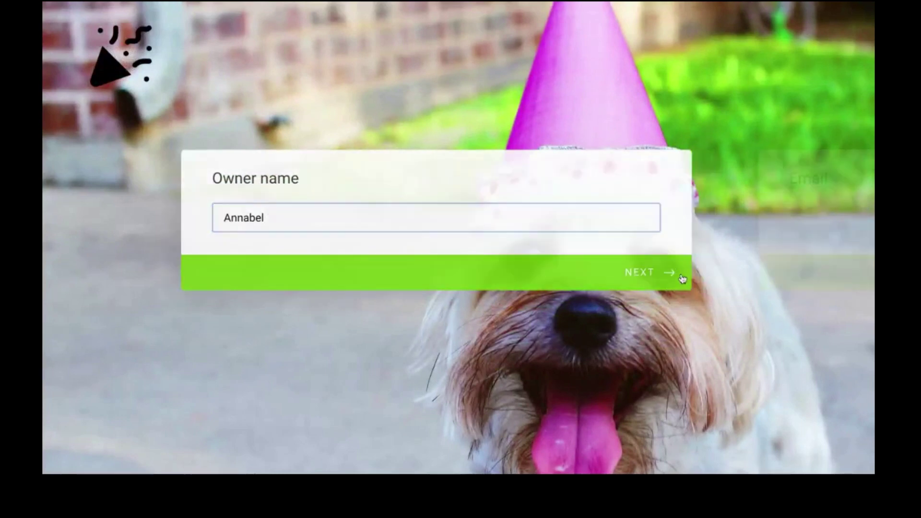
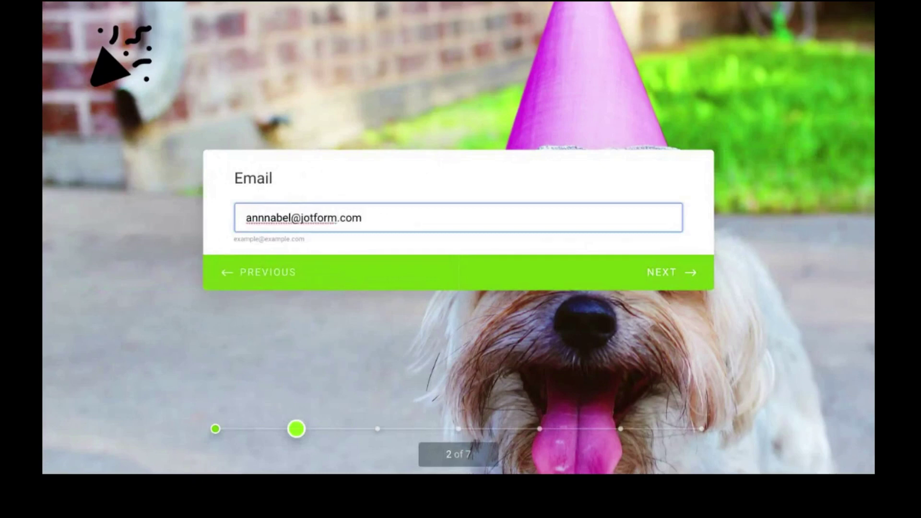
pyautogui.click(657, 274)
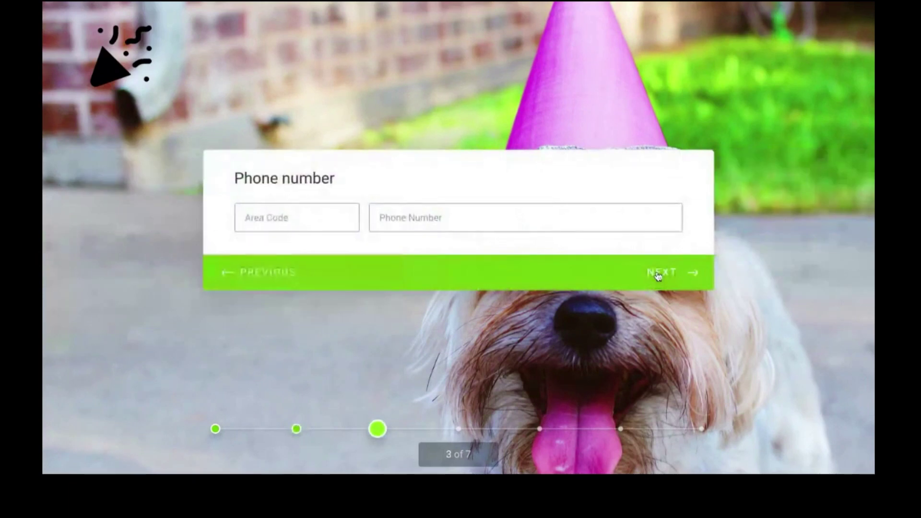
pyautogui.write('123')
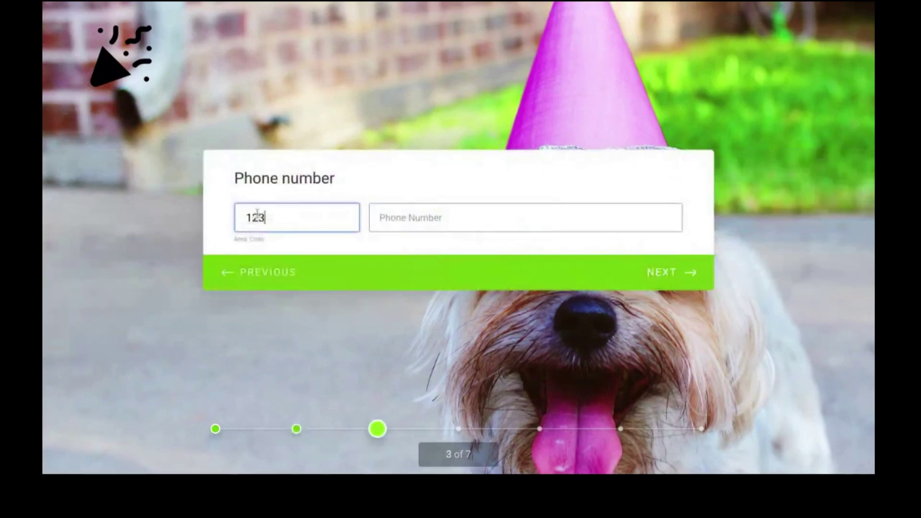
pyautogui.click(402, 215)
pyautogui.write('123')
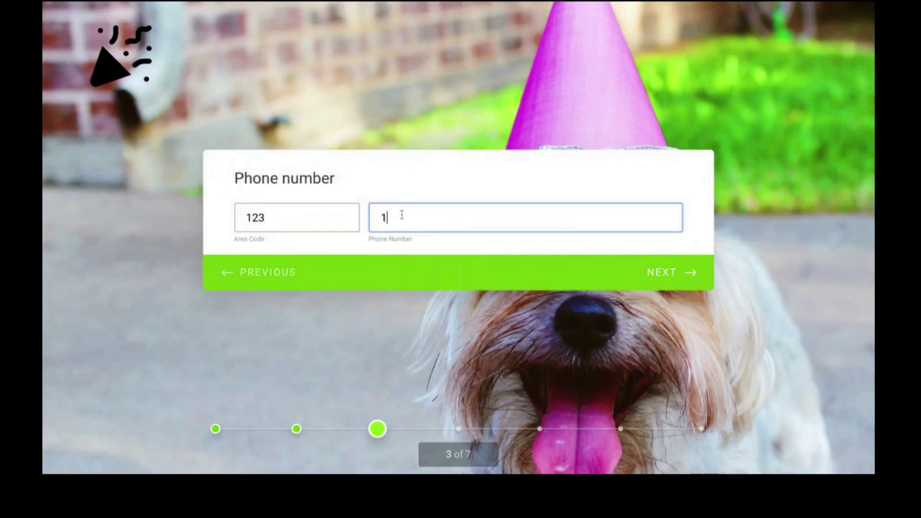
pyautogui.write('34')
# Enter puppy name Blaze, breed Mixed and age 5 months
pyautogui.click(672, 283)
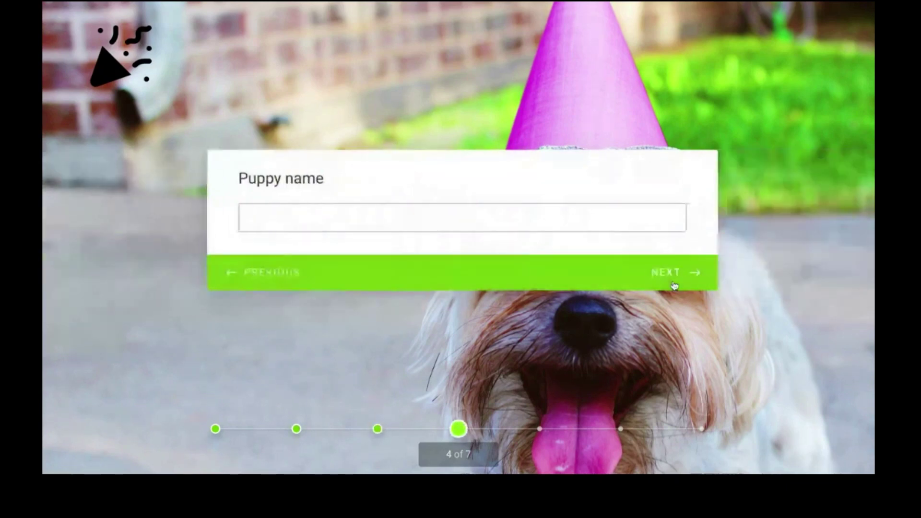
pyautogui.write('Blaze')
pyautogui.click(666, 273)
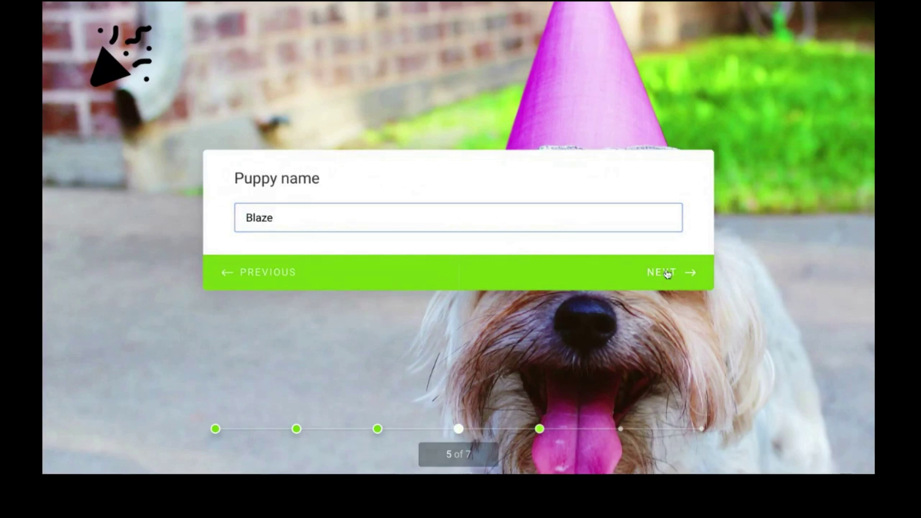
pyautogui.click(393, 214)
pyautogui.write('Mixed')
pyautogui.click(670, 272)
pyautogui.click(441, 221)
pyautogui.write('5 months')
# Ask 'What time does the party start', submit the registration and return to My Forms
pyautogui.click(649, 272)
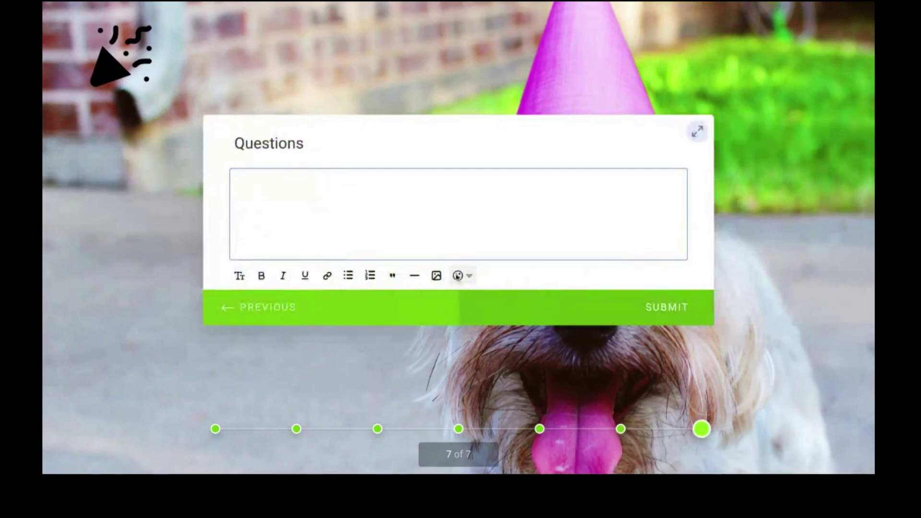
pyautogui.write('What tom')
pyautogui.press('BackSpace')
pyautogui.press('BackSpace')
pyautogui.write('ime does the party')
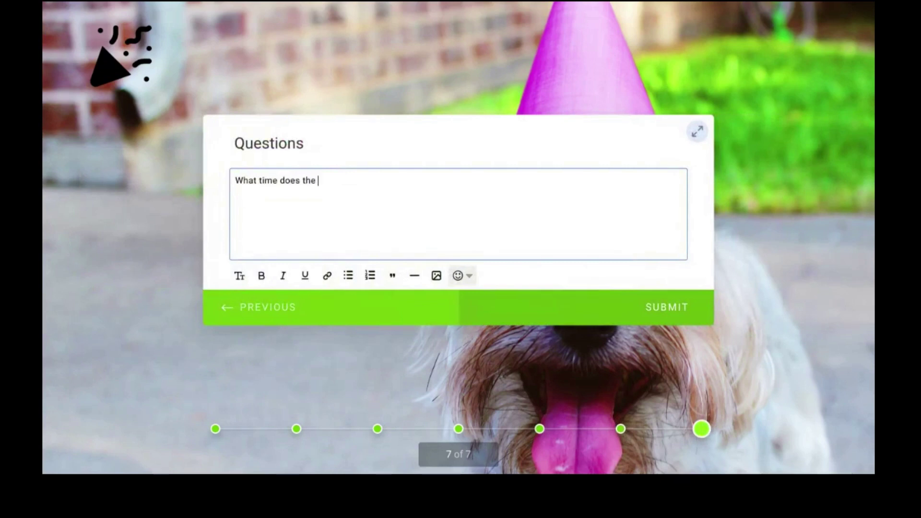
pyautogui.write(' start?')
pyautogui.click(674, 318)
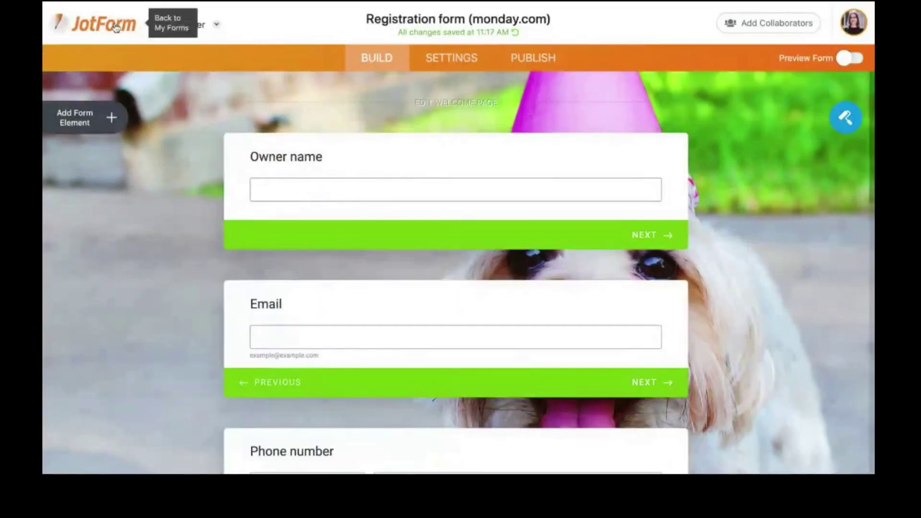
pyautogui.click(173, 22)
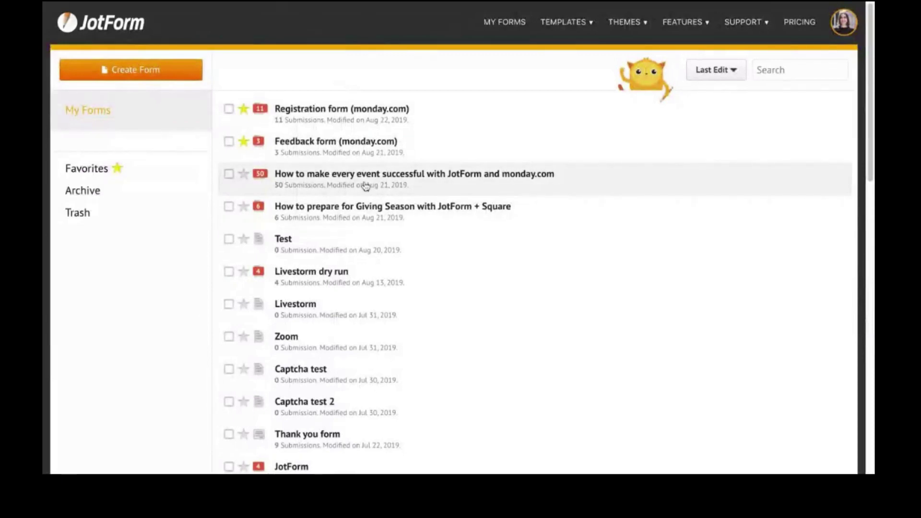
# Select Feedback form (monday.com) in My Forms and open it with Edit Form
pyautogui.click(385, 153)
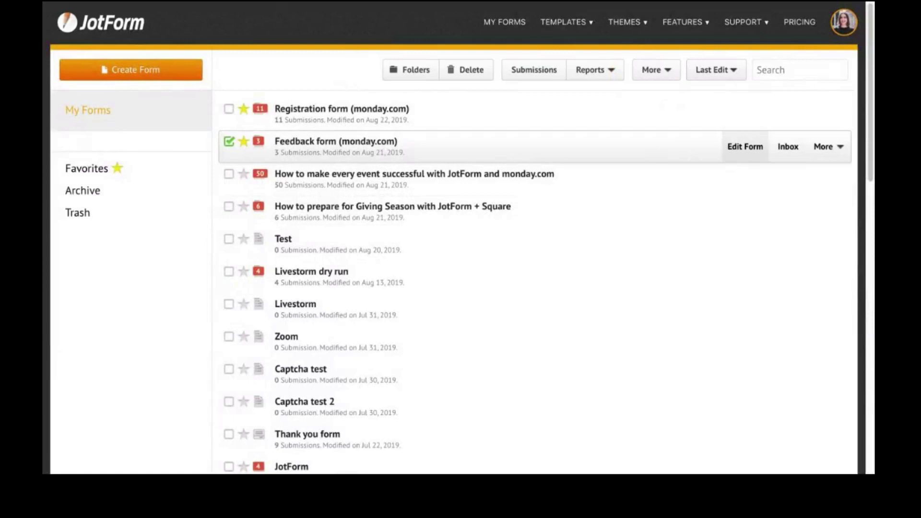
pyautogui.click(745, 147)
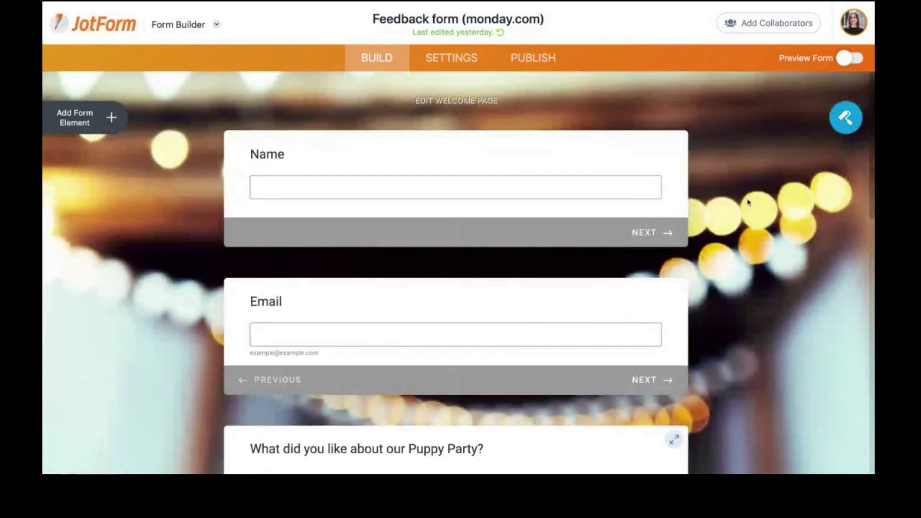
# Scroll through the Name, Email and three Puppy Party feedback questions
pyautogui.scroll(-6, 824, 85)
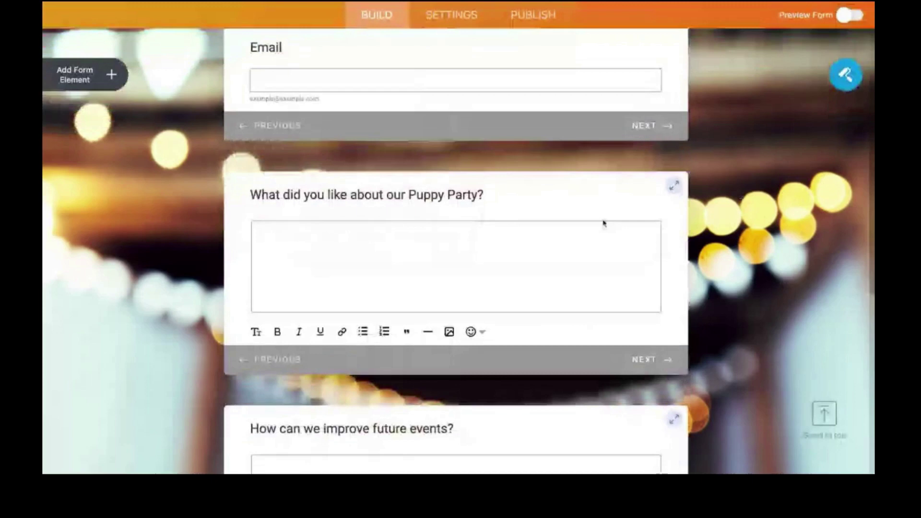
pyautogui.scroll(6, 617, 214)
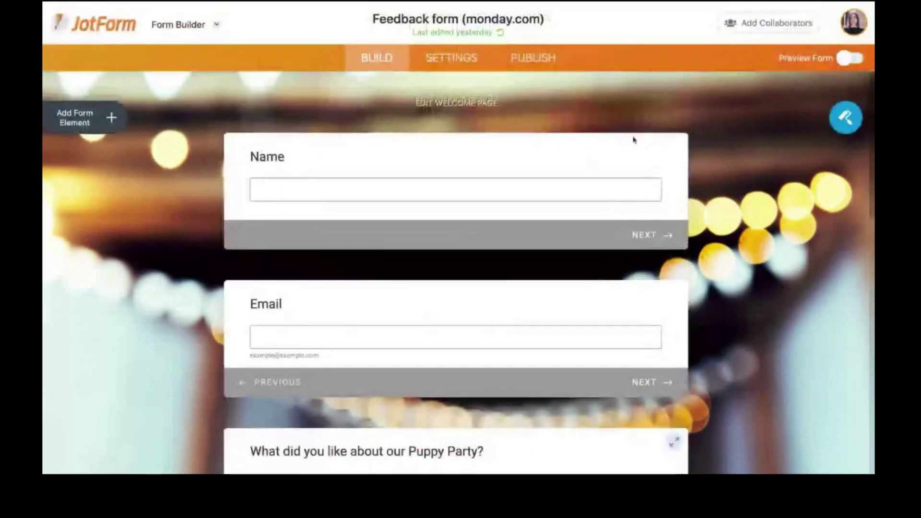
pyautogui.scroll(-3, 715, 293)
pyautogui.scroll(-6, 718, 295)
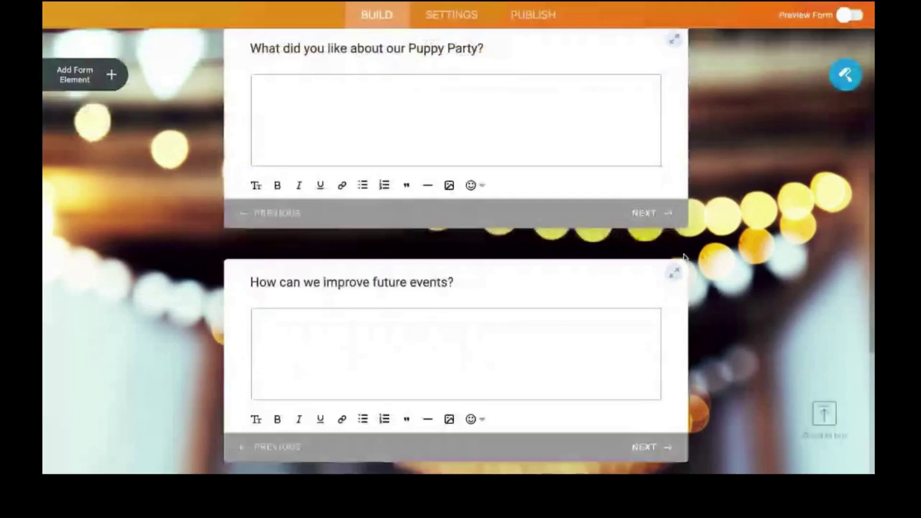
pyautogui.scroll(-5, 677, 269)
pyautogui.scroll(15, 671, 278)
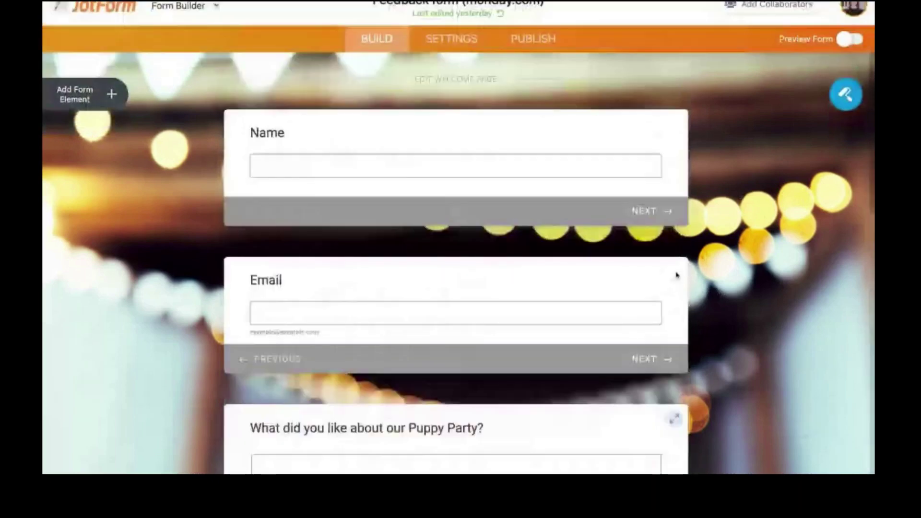
pyautogui.scroll(4, 677, 275)
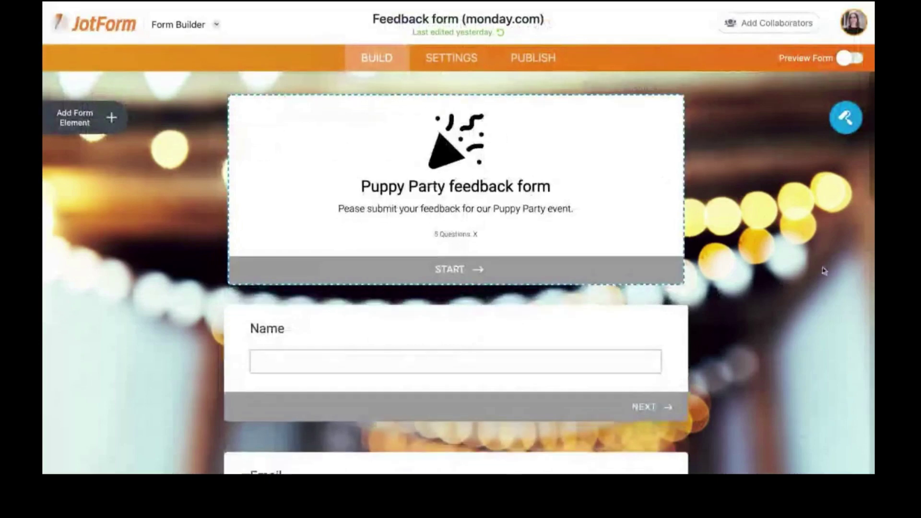
pyautogui.scroll(-3, 825, 271)
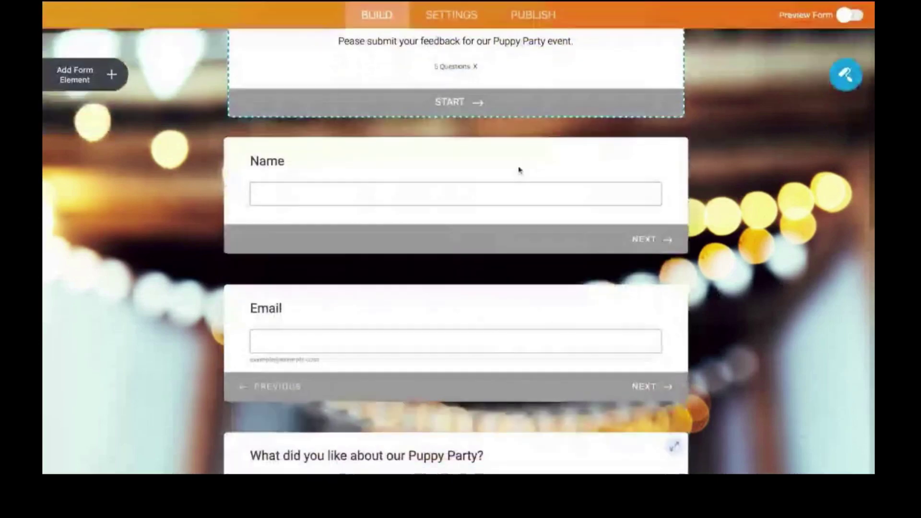
pyautogui.scroll(-2, 457, 383)
pyautogui.scroll(-1, 354, 309)
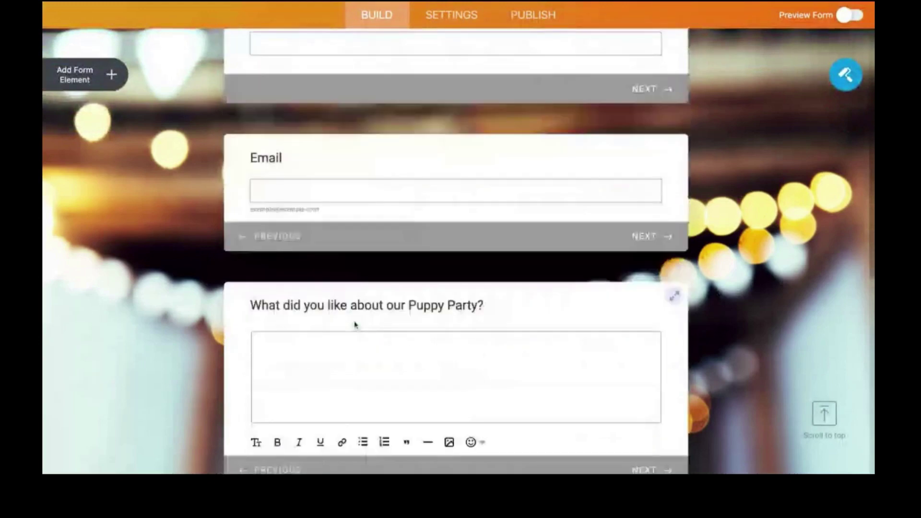
pyautogui.scroll(-3, 355, 324)
pyautogui.scroll(-4, 354, 327)
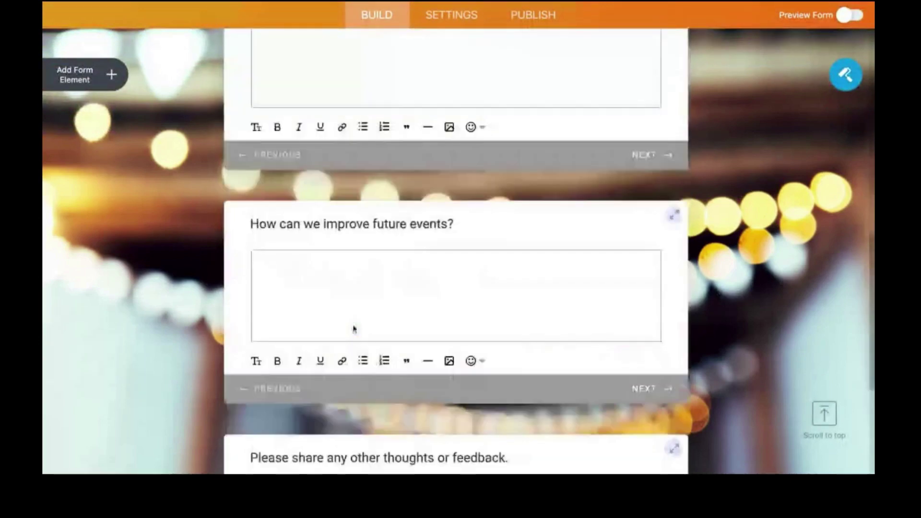
pyautogui.scroll(-2, 354, 338)
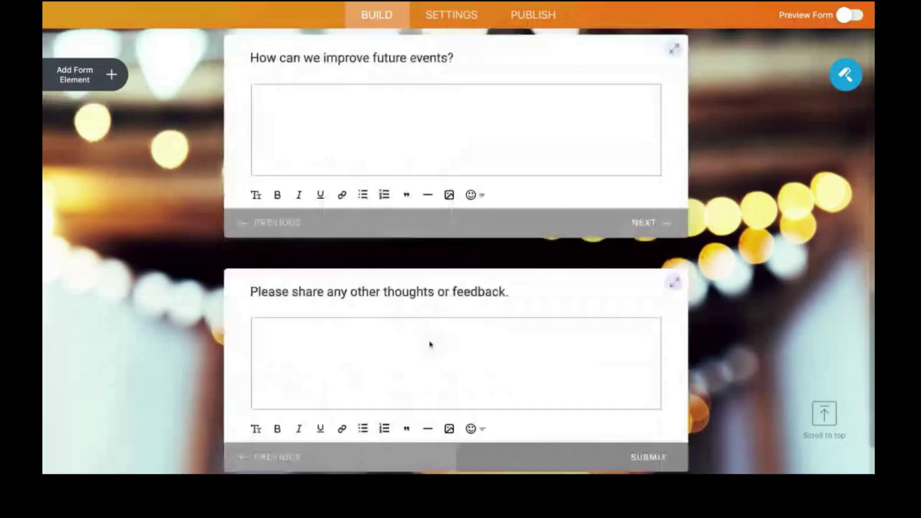
pyautogui.scroll(-2, 430, 344)
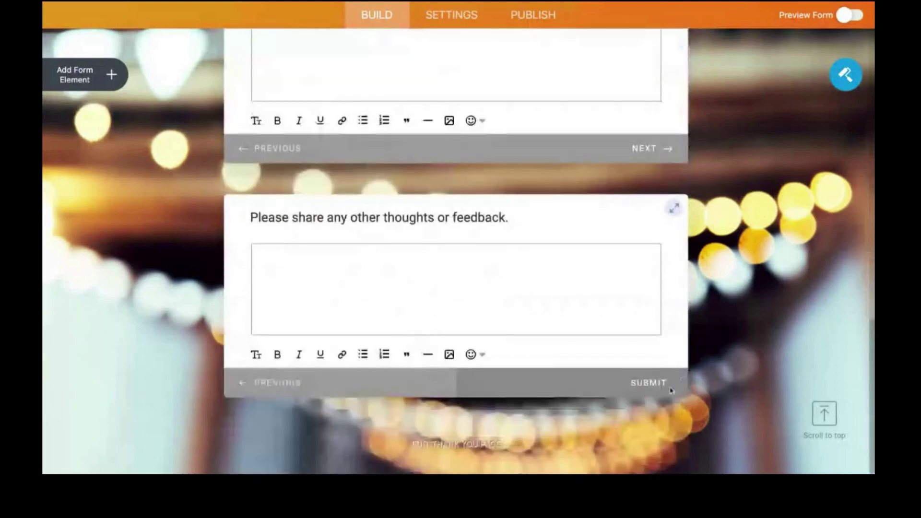
pyautogui.scroll(20, 830, 302)
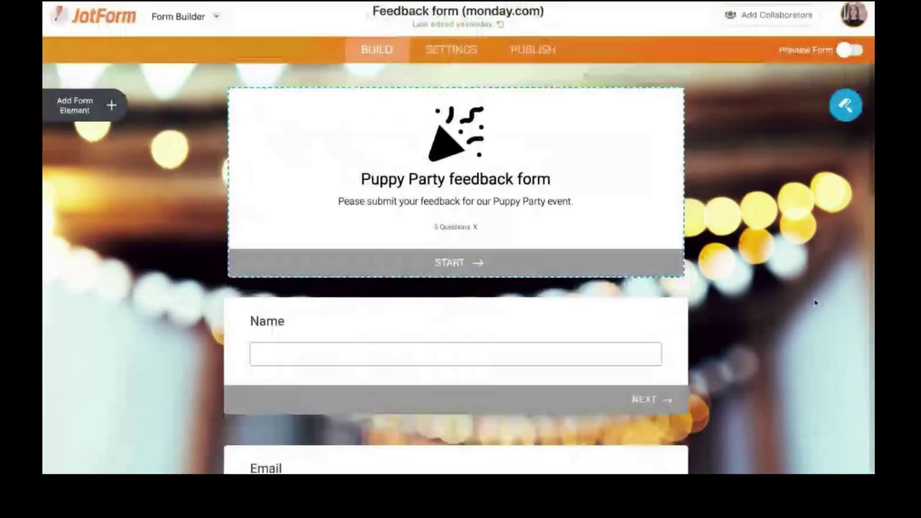
pyautogui.scroll(-5, 649, 259)
pyautogui.scroll(5, 656, 257)
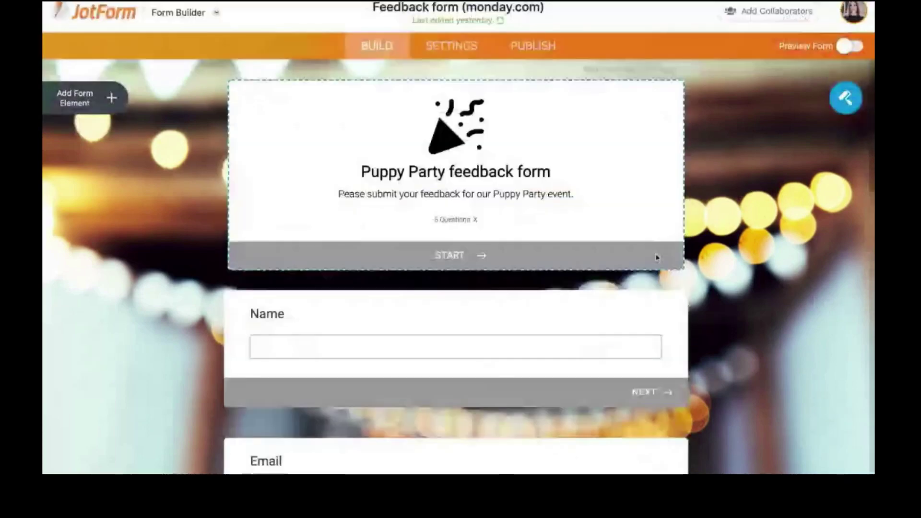
pyautogui.scroll(1, 638, 293)
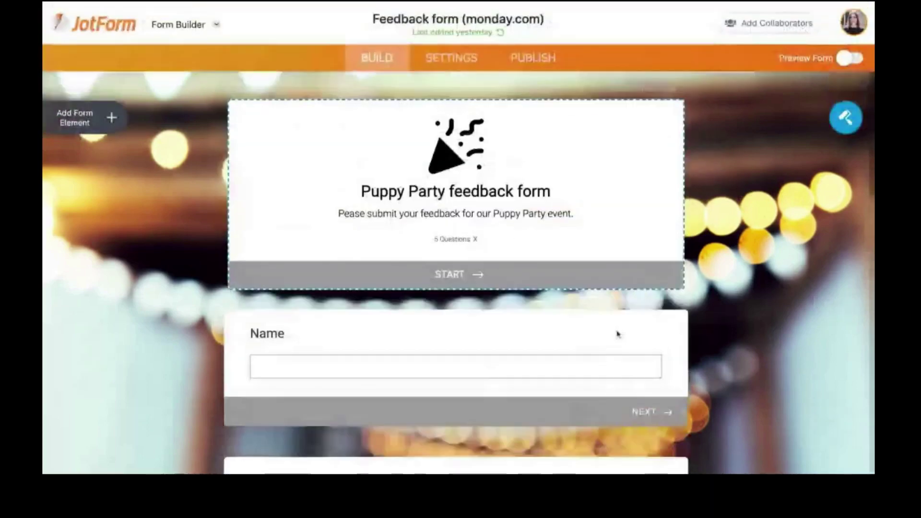
pyautogui.scroll(-5, 670, 331)
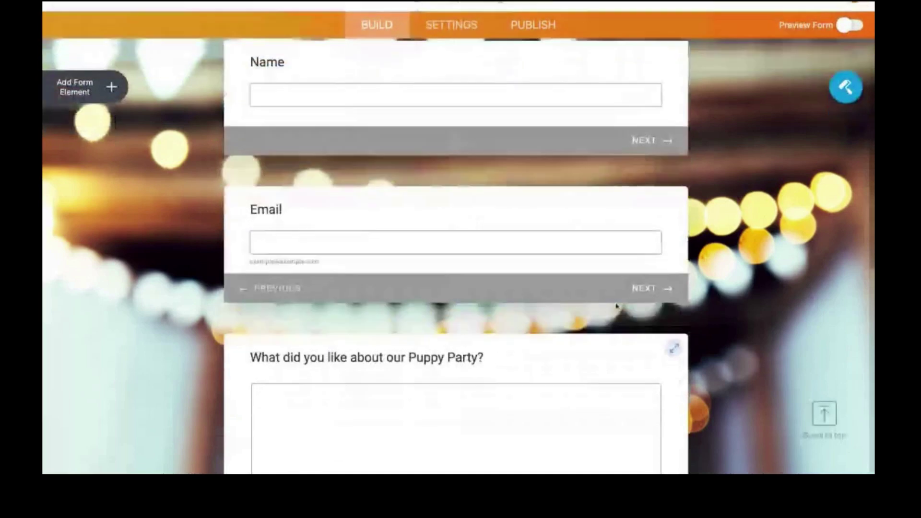
pyautogui.scroll(4, 638, 326)
pyautogui.scroll(-4, 612, 303)
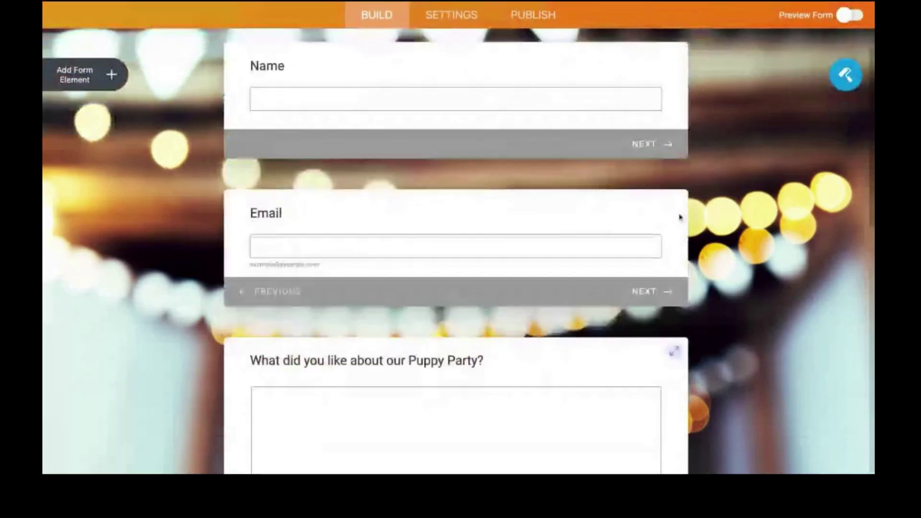
# Switch Required on in the properties of both the Name and Email questions
pyautogui.click(637, 75)
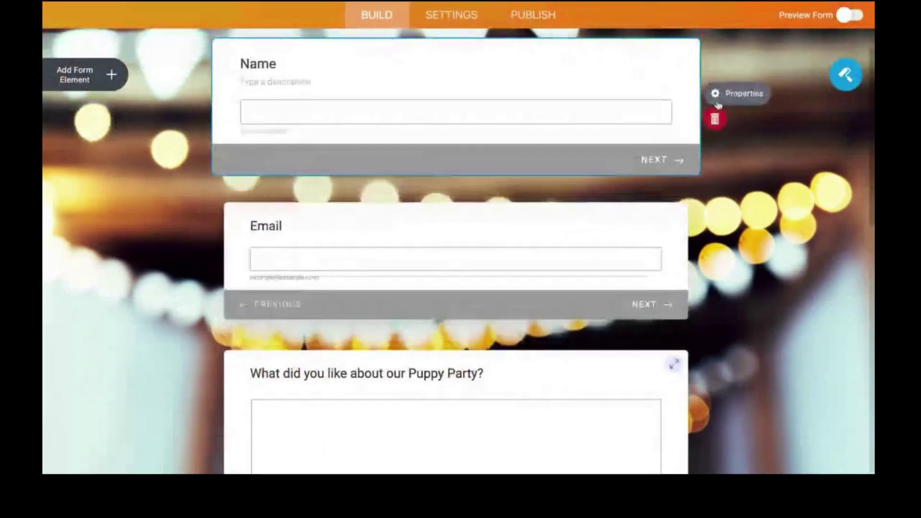
pyautogui.click(712, 97)
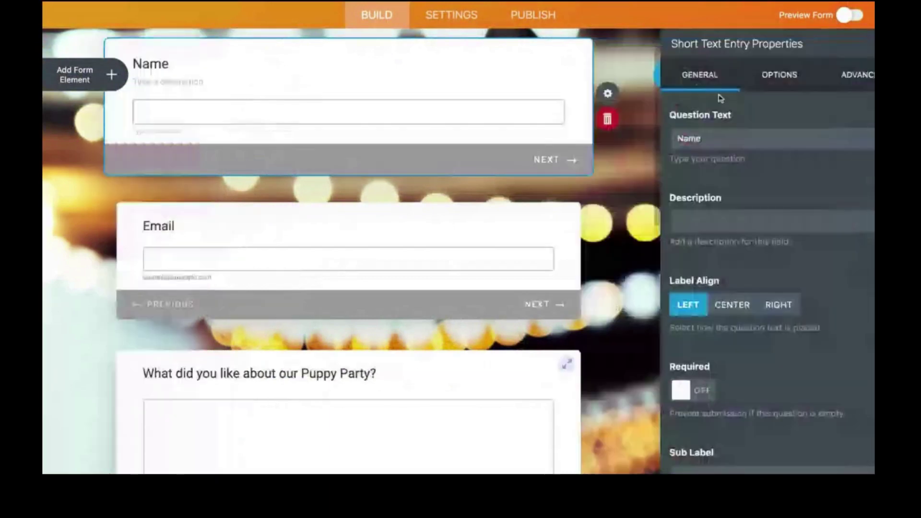
pyautogui.click(666, 392)
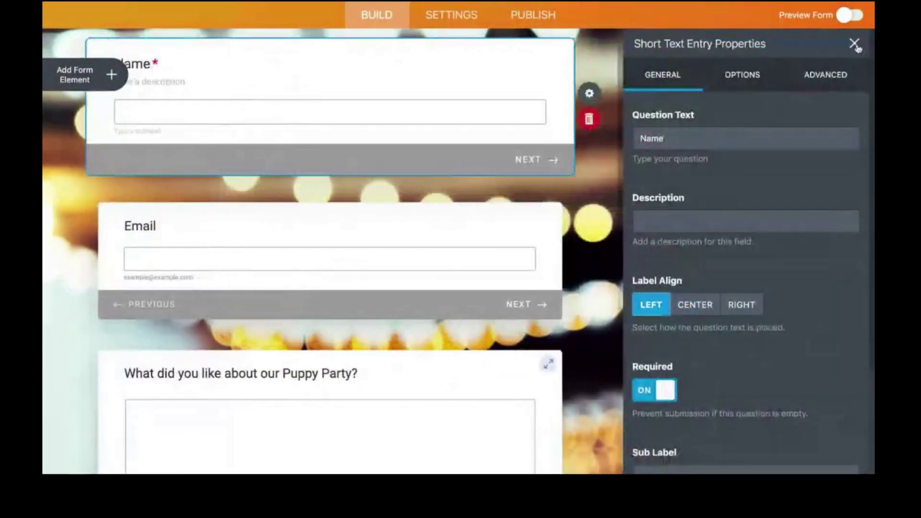
pyautogui.click(855, 43)
pyautogui.click(676, 216)
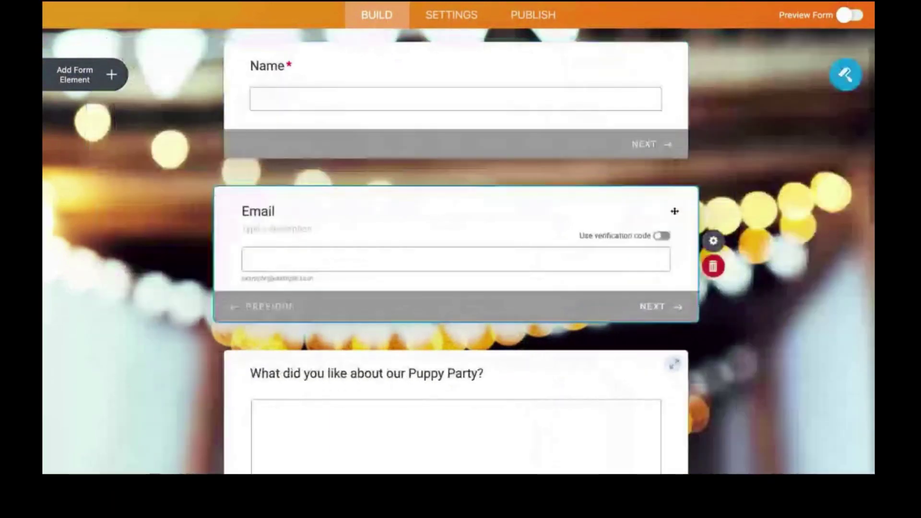
pyautogui.click(713, 241)
pyautogui.click(666, 391)
pyautogui.click(850, 46)
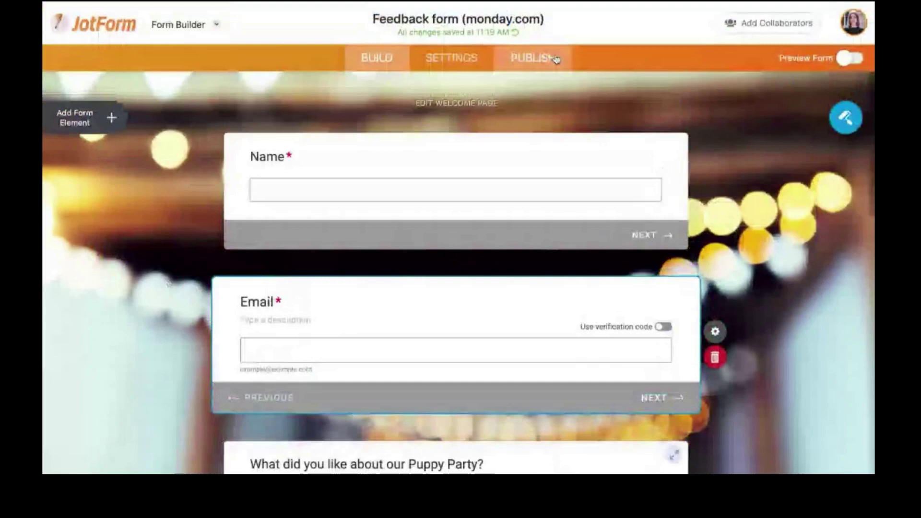
# Open the Puppy Party feedback form's live page in a new tab from Quick Share
pyautogui.click(555, 59)
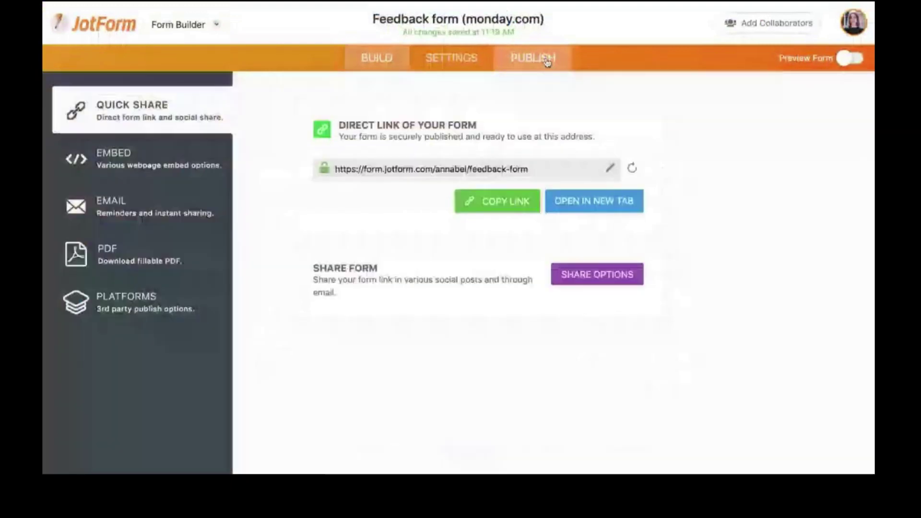
pyautogui.click(600, 206)
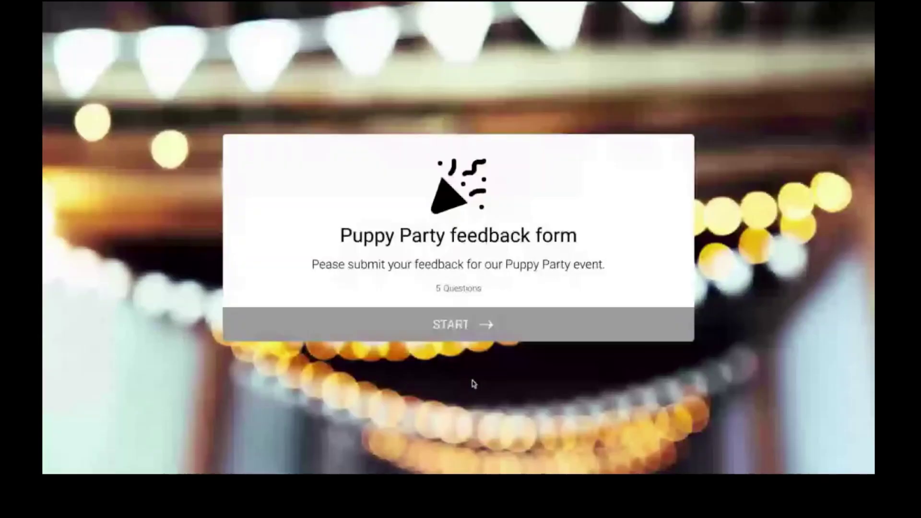
# Start the feedback form and enter the respondent's name and e-mail address
pyautogui.click(526, 323)
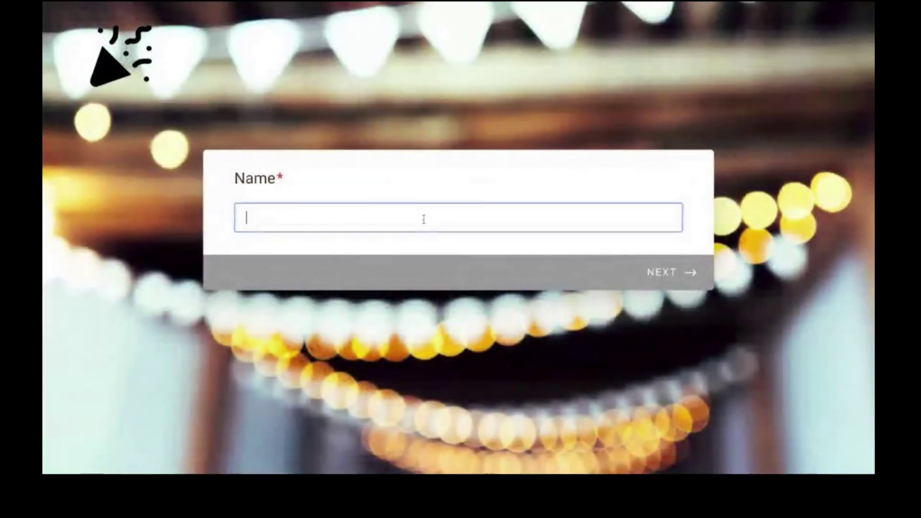
pyautogui.write('Annabel')
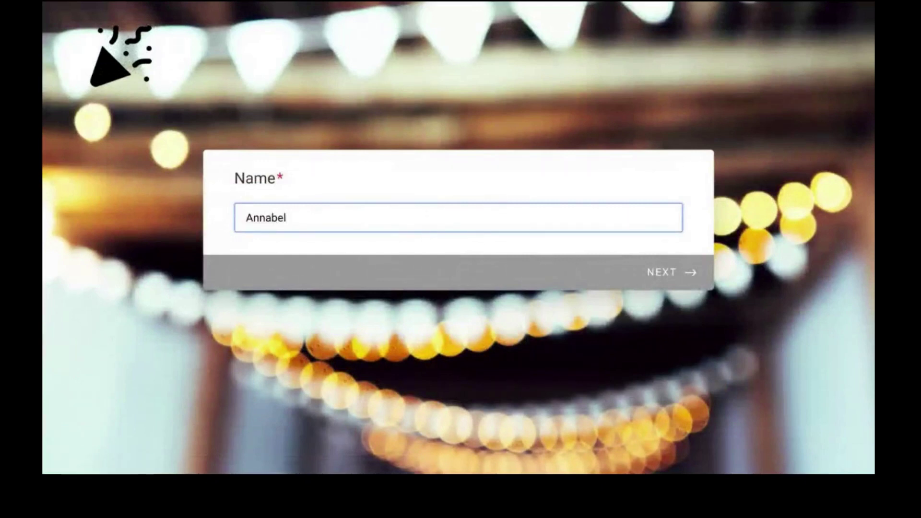
pyautogui.click(689, 272)
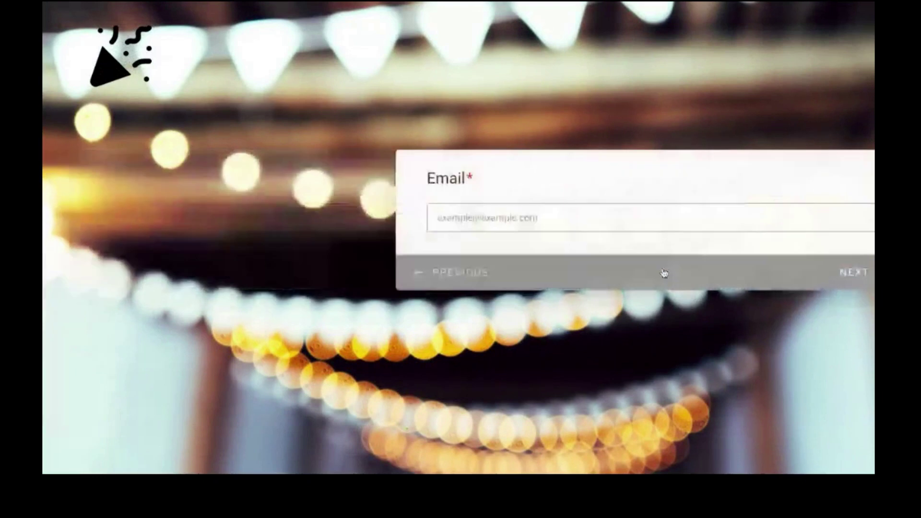
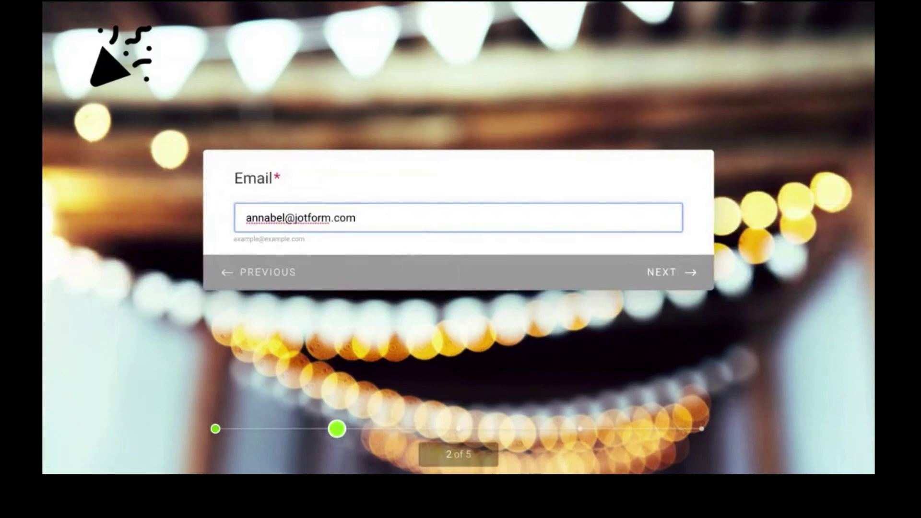
# Answer the three feedback questions with 'Everything!', 'N/A' and ':)', then submit
pyautogui.click(677, 278)
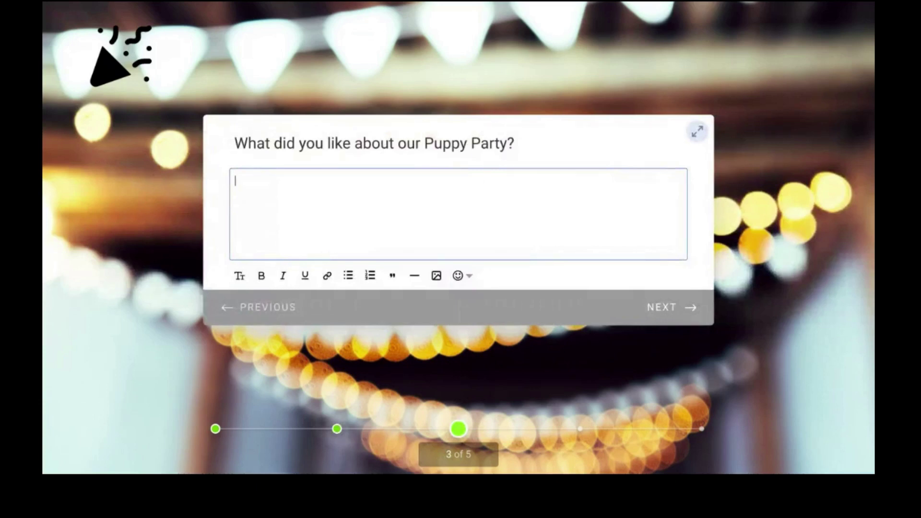
pyautogui.write('Wwv')
pyautogui.press('BackSpace')
pyautogui.press('BackSpace')
pyautogui.write('Eevr')
pyautogui.press('BackSpace')
pyautogui.press('BackSpace')
pyautogui.press('BackSpace')
pyautogui.write('verything!')
pyautogui.click(676, 310)
pyautogui.write('N/A')
pyautogui.click(691, 308)
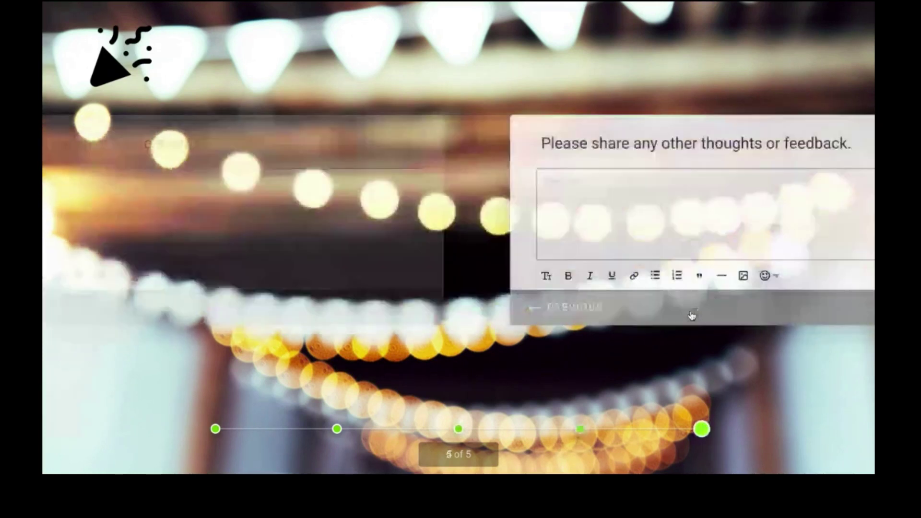
pyautogui.click(401, 199)
pyautogui.write(':)')
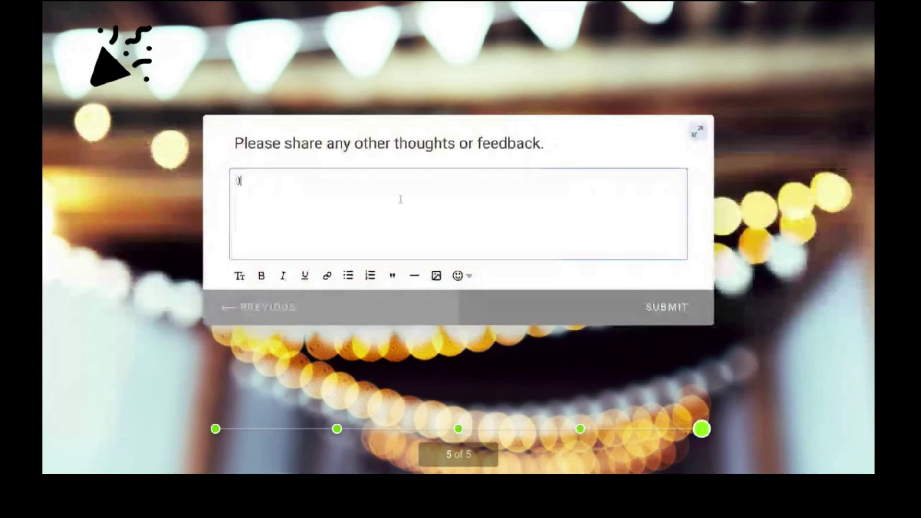
pyautogui.click(664, 307)
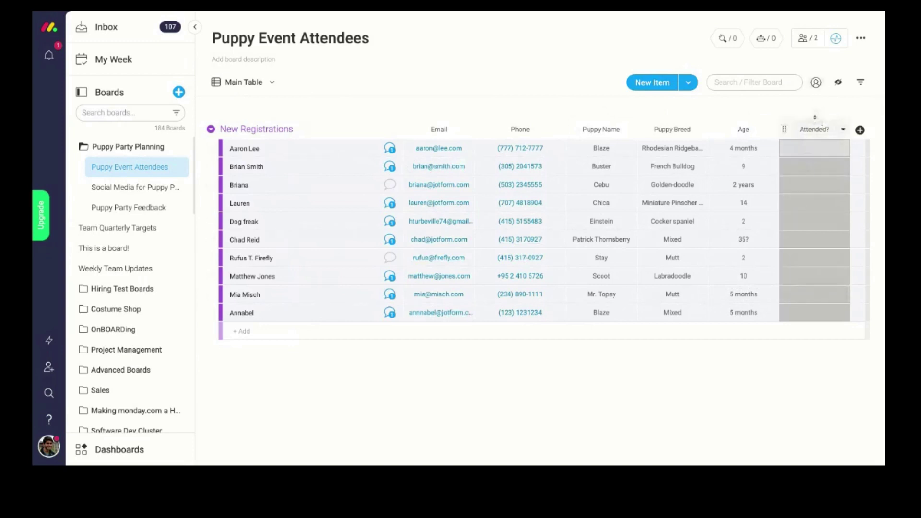
# Set Attended? to Yes for the sixth attendee and No for the ninth and last
pyautogui.click(823, 157)
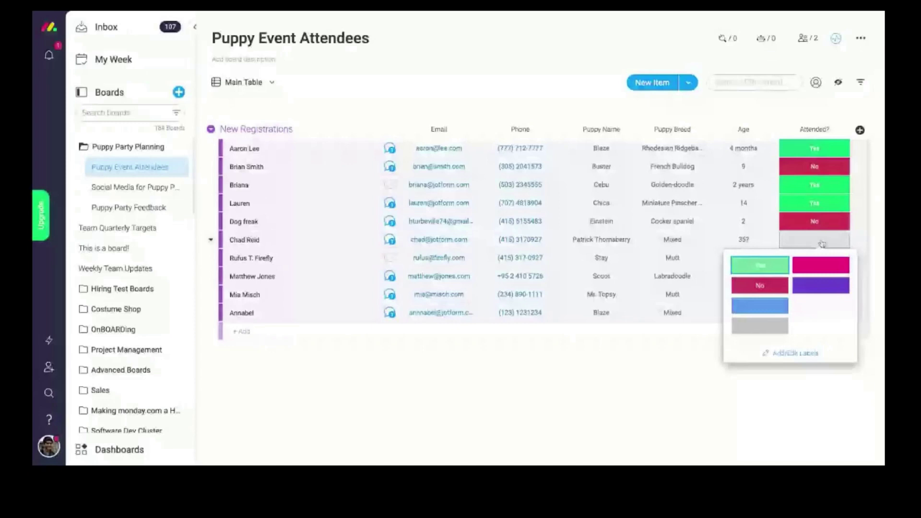
pyautogui.click(767, 268)
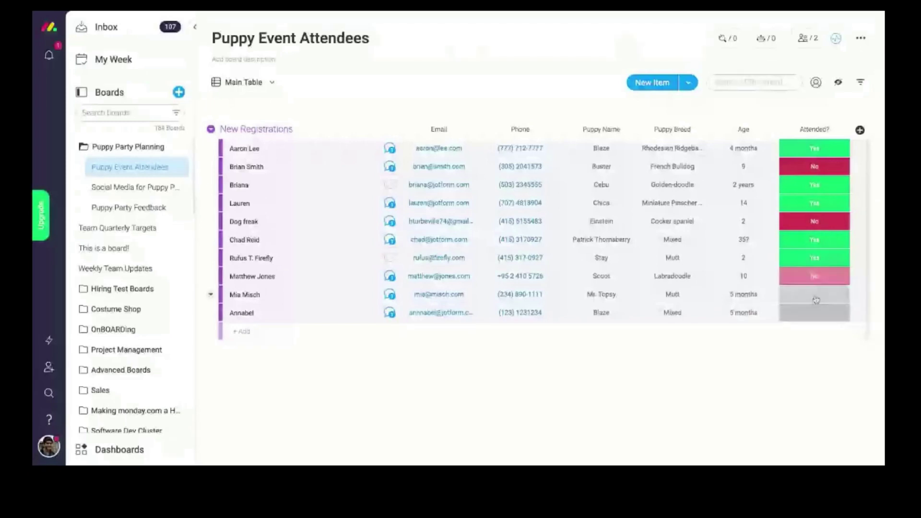
pyautogui.click(816, 301)
pyautogui.click(760, 340)
pyautogui.click(809, 313)
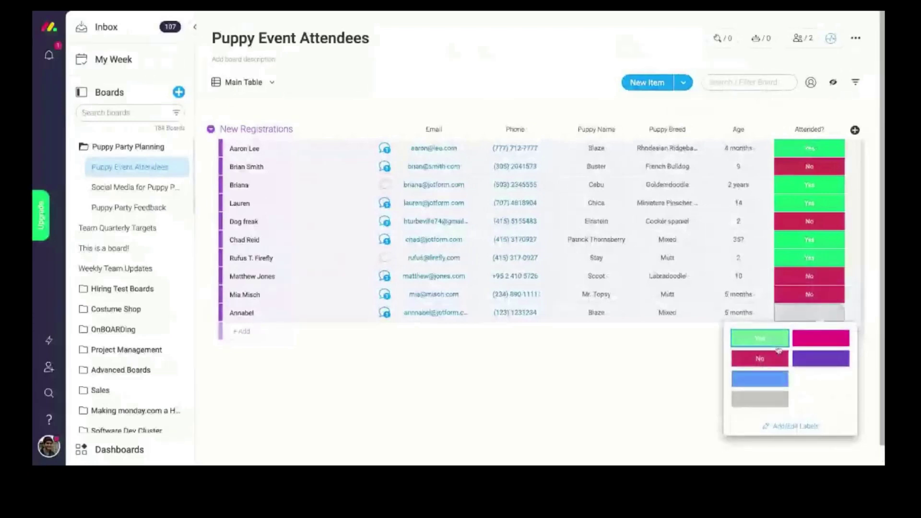
pyautogui.click(778, 354)
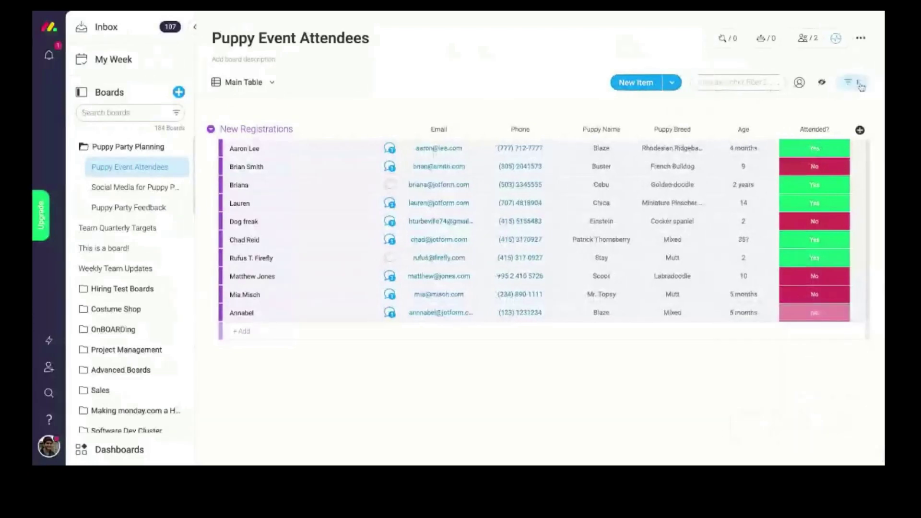
# Filter the attendees to Attended? No, then open the Puppy Party Feedback board
pyautogui.click(861, 84)
pyautogui.click(815, 196)
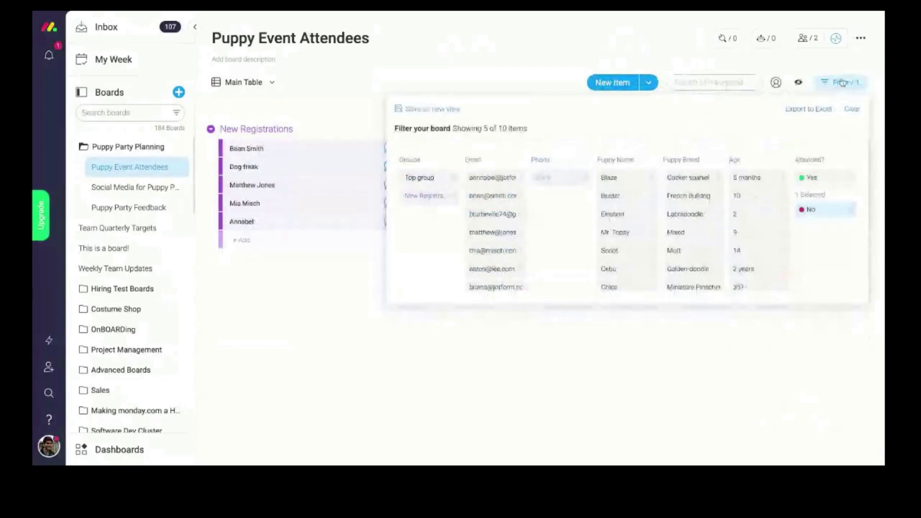
pyautogui.click(847, 67)
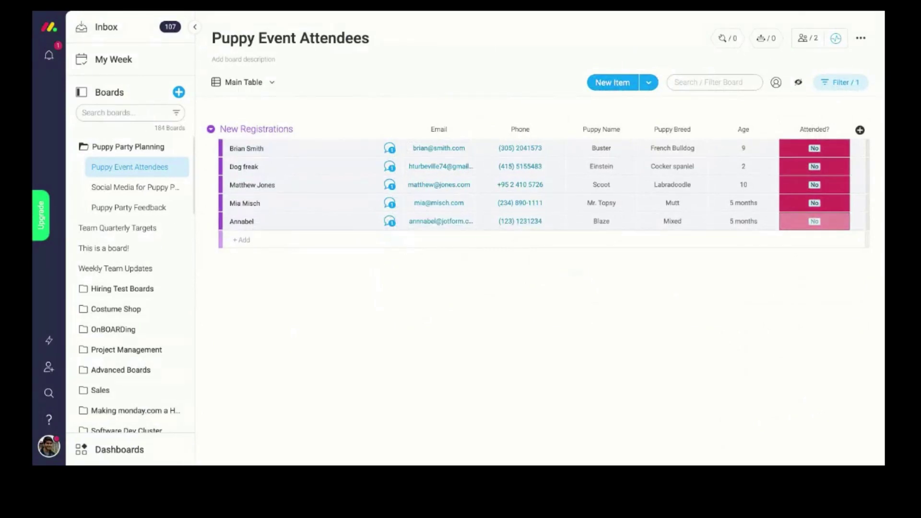
pyautogui.click(128, 209)
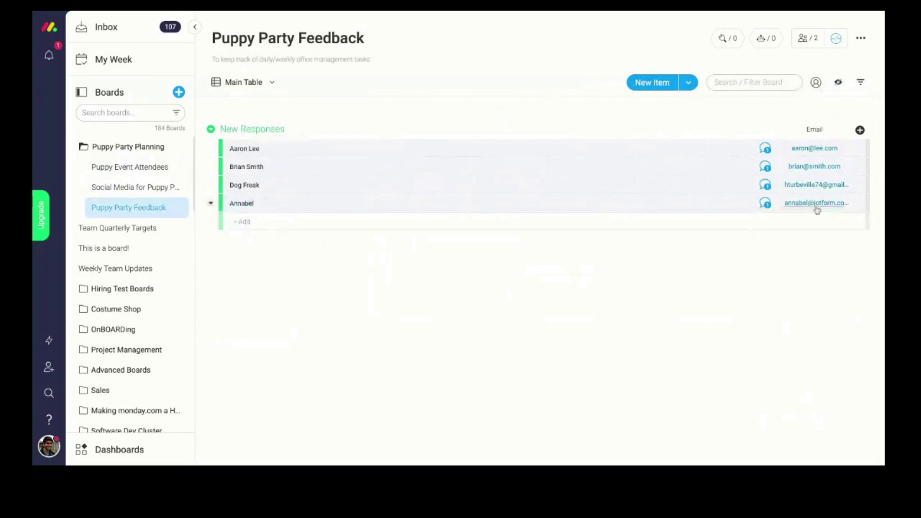
# Read the last and second responders' feedback updates, then close the details panel
pyautogui.click(765, 204)
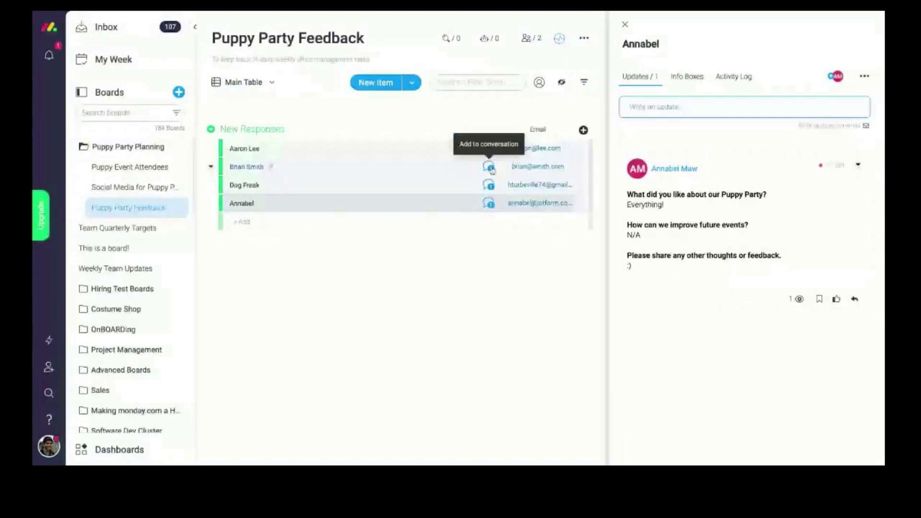
pyautogui.click(489, 168)
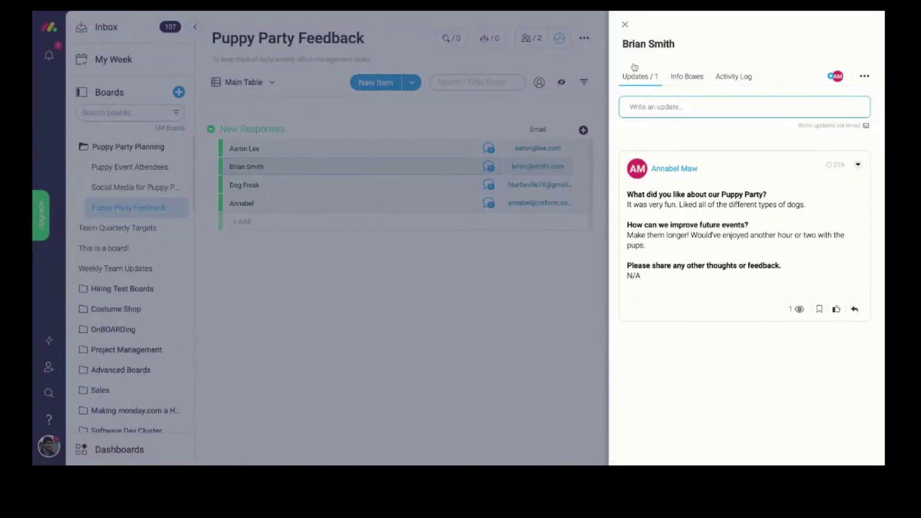
pyautogui.click(625, 24)
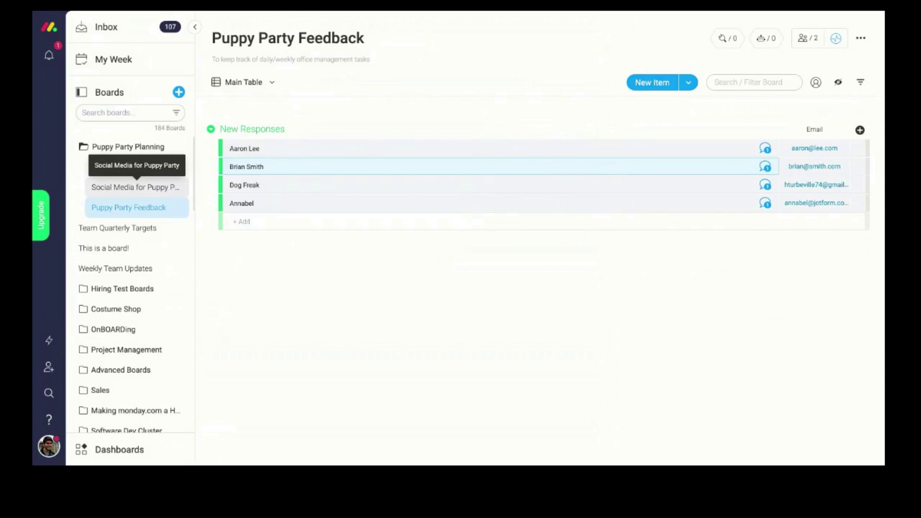
# Switch to the Social Media for Puppy Party board and open Post 1's status labels
pyautogui.click(134, 187)
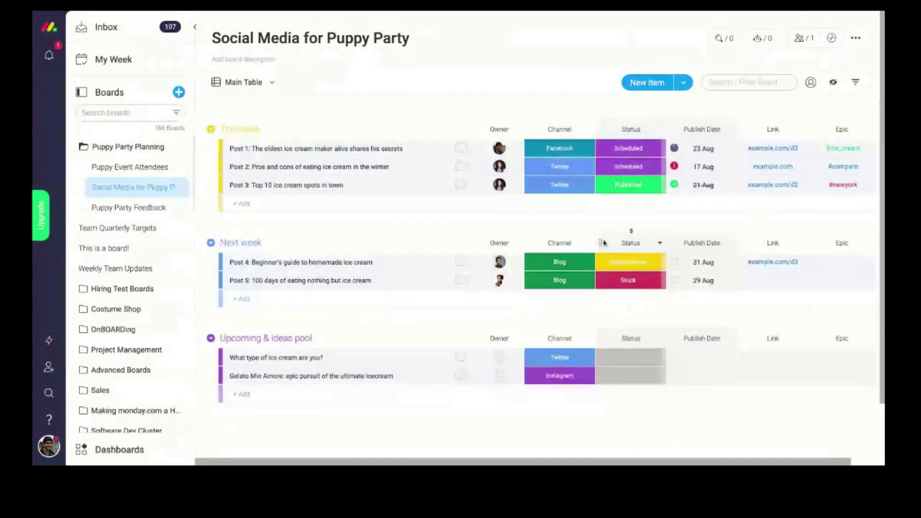
pyautogui.hscroll(2, 603, 243)
pyautogui.hscroll(-2, 603, 243)
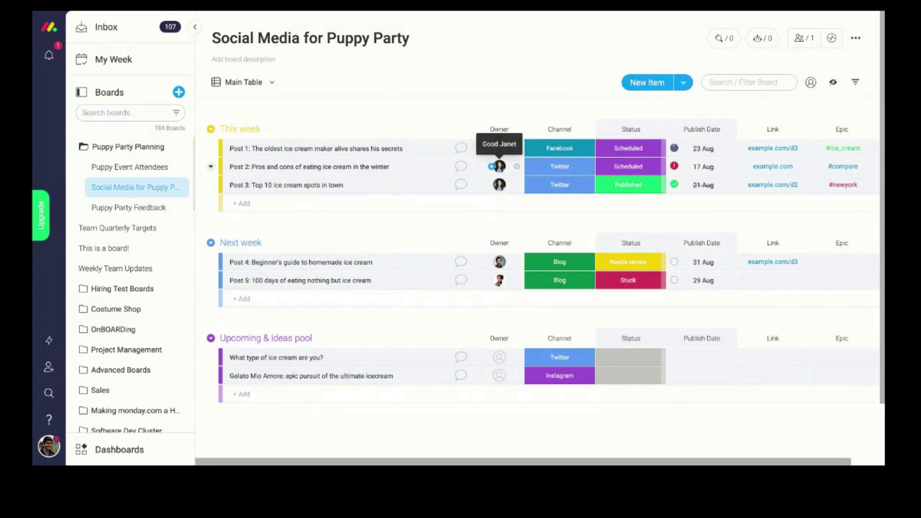
pyautogui.click(632, 153)
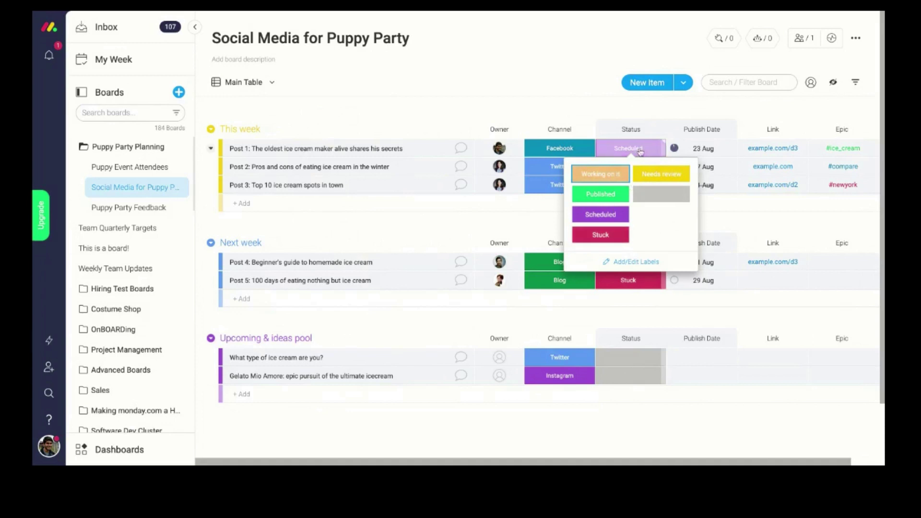
# Change Post 1's status from Scheduled to the green Published label
pyautogui.click(602, 196)
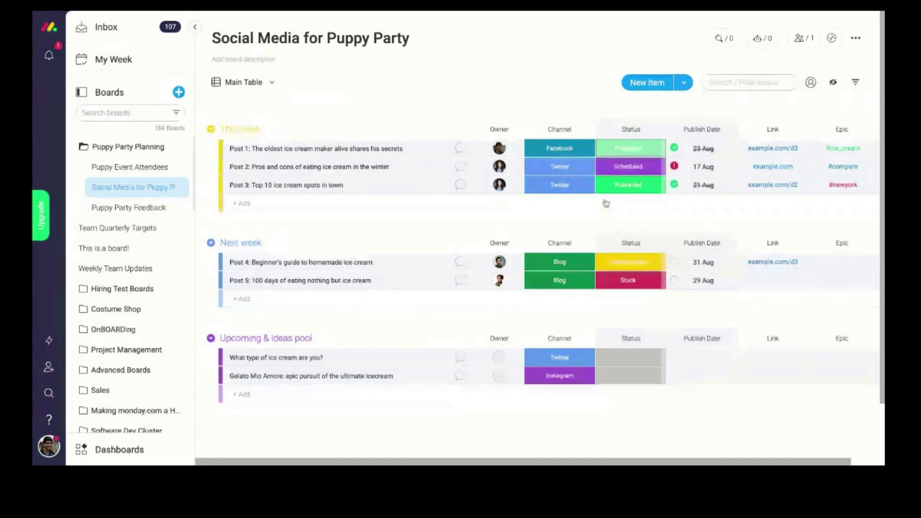
pyautogui.moveTo(676, 149)
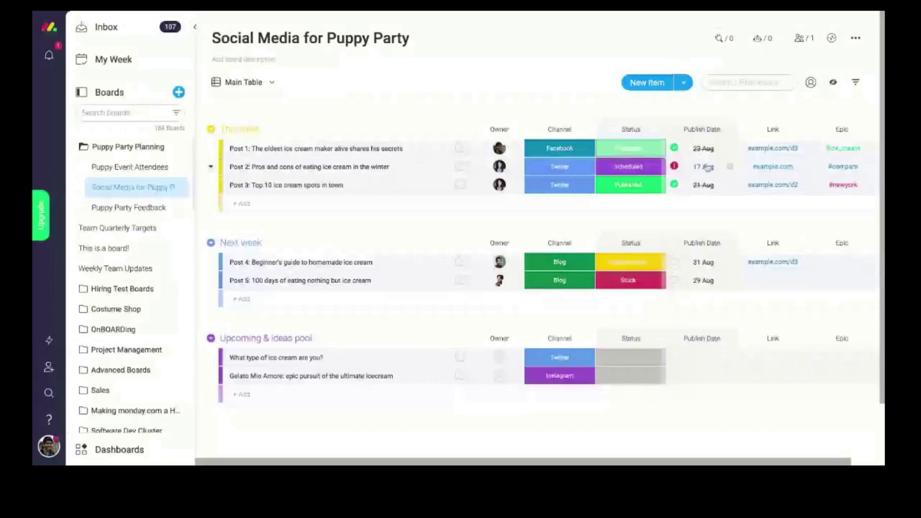
pyautogui.moveTo(674, 166)
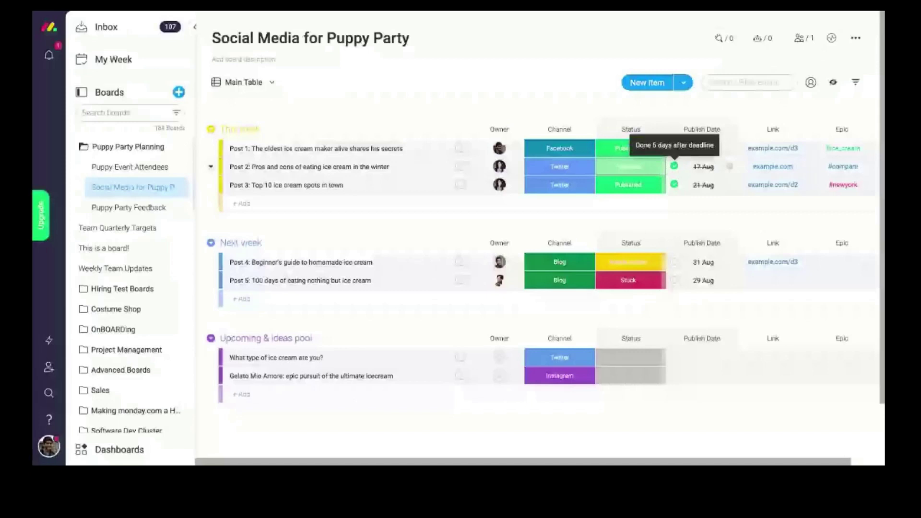
pyautogui.hscroll(2, 752, 313)
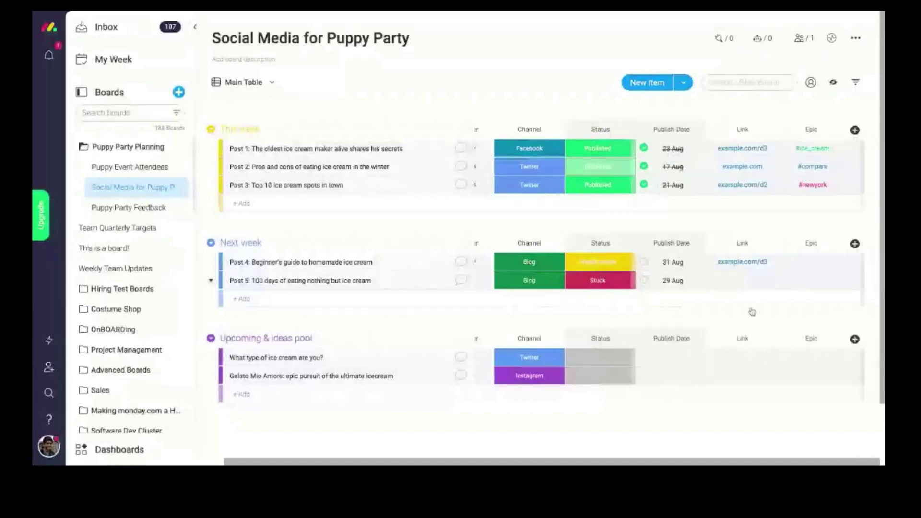
pyautogui.hscroll(-2, 753, 326)
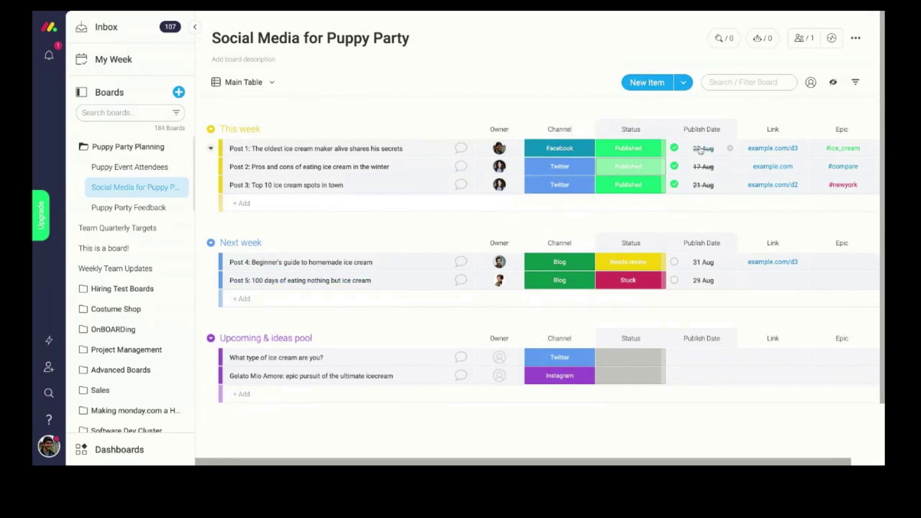
pyautogui.moveTo(674, 186)
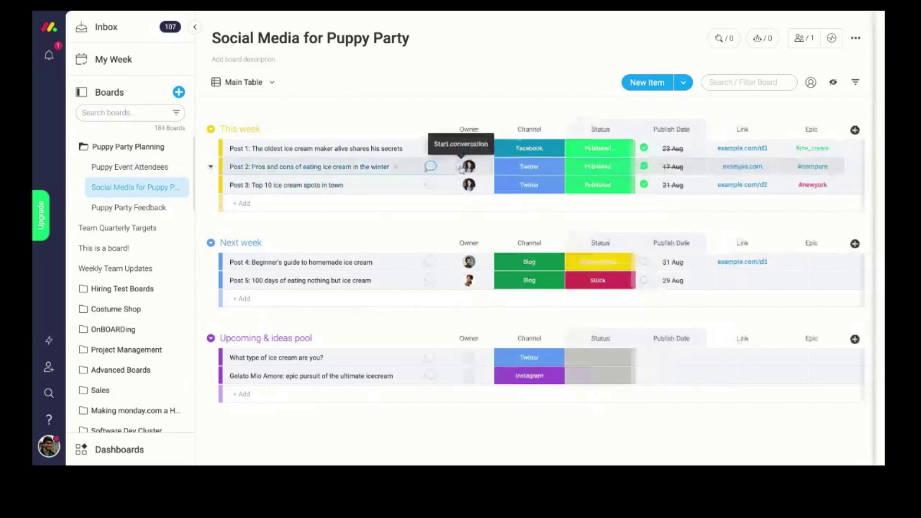
# Draft a Post 2 update asking why it was late, @-mentioning the post's owner
pyautogui.click(461, 168)
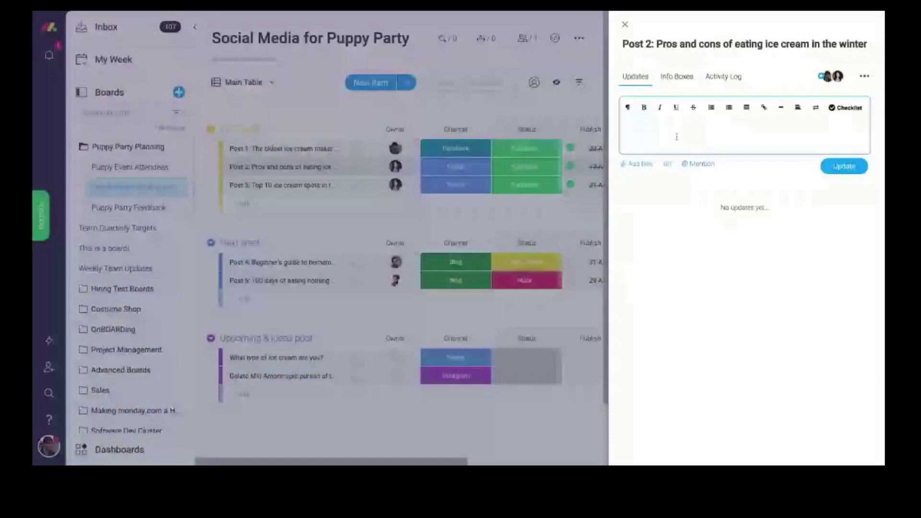
pyautogui.write('Hey J')
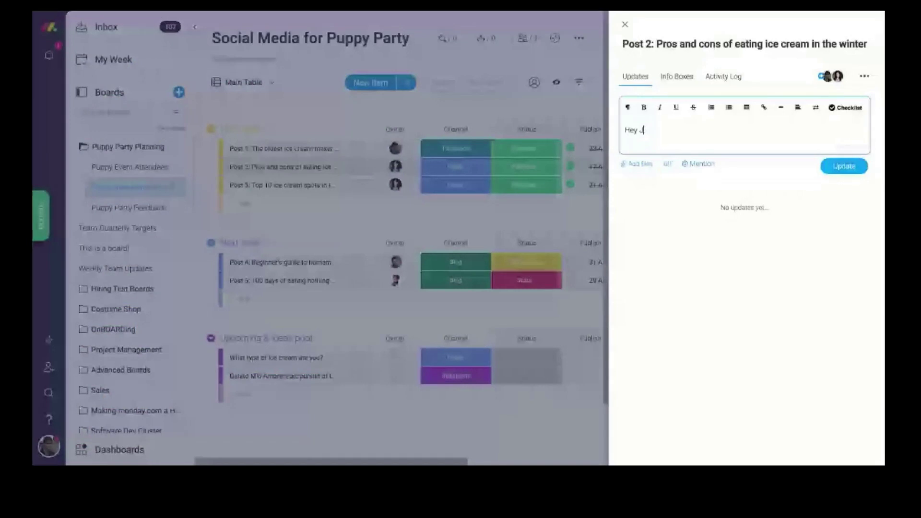
pyautogui.write('anet, why was this late?')
pyautogui.press('Return')
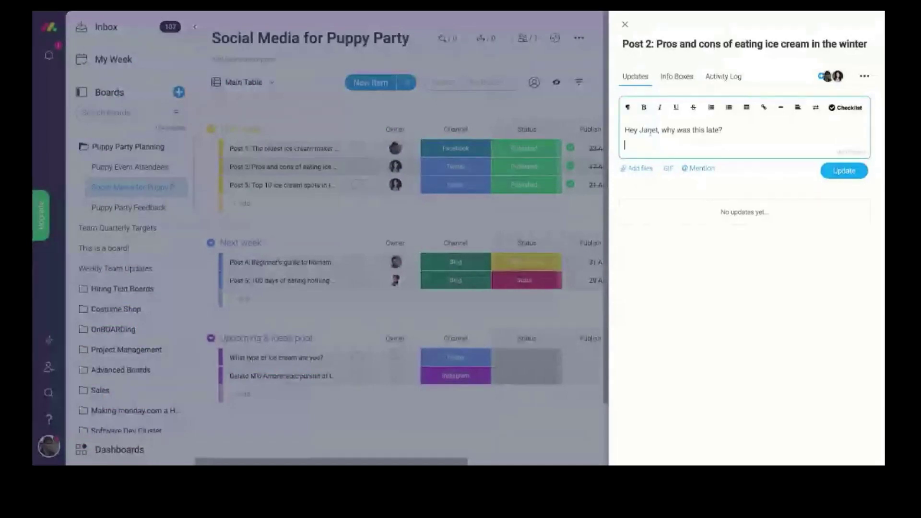
pyautogui.doubleClick(651, 131)
pyautogui.write('@')
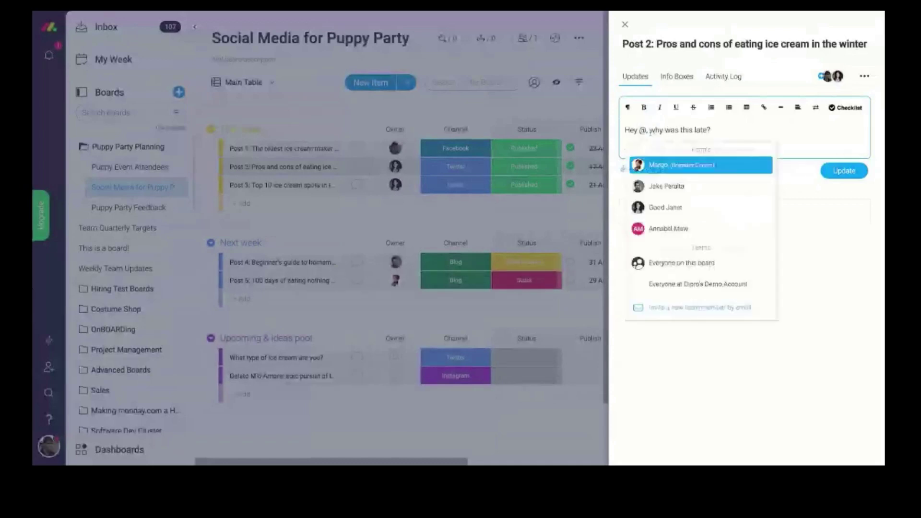
pyautogui.write('Jane')
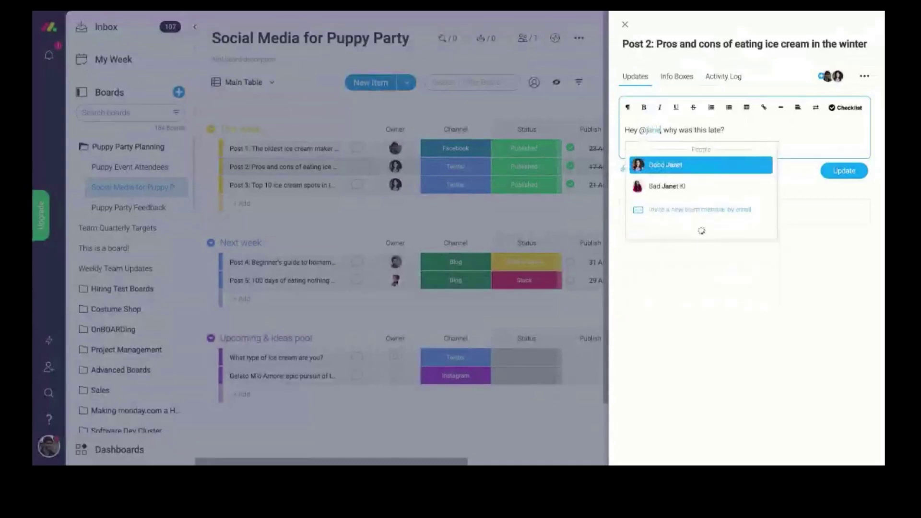
pyautogui.click(686, 166)
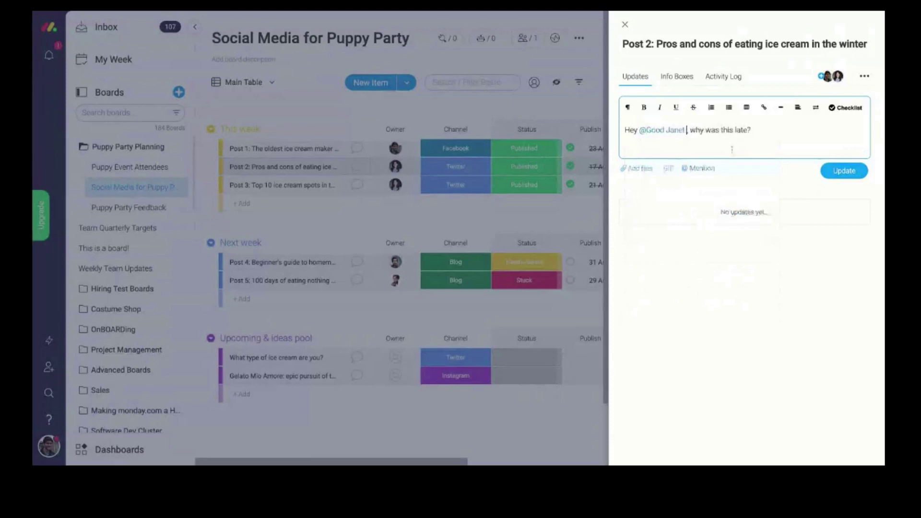
pyautogui.press('BackSpace')
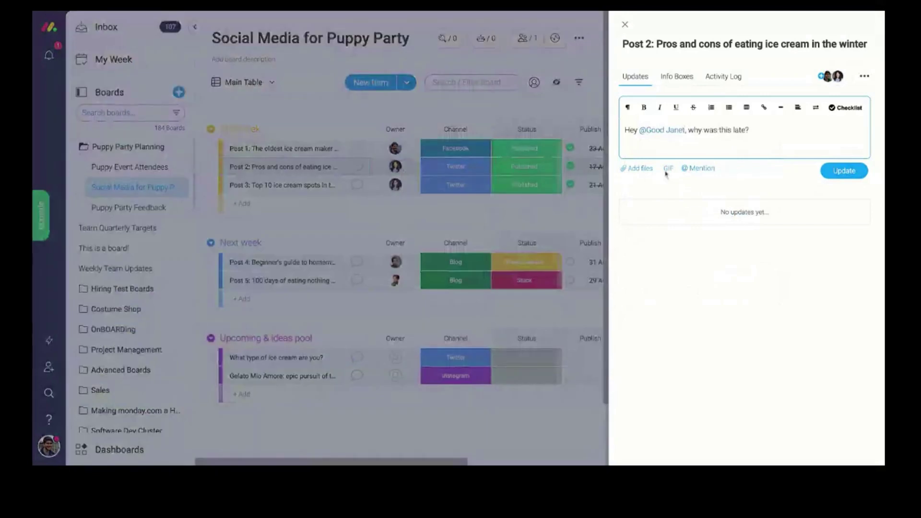
# Attach the watch-checking 'late' GIF to Post 2's update, post it, and close the panel
pyautogui.click(668, 168)
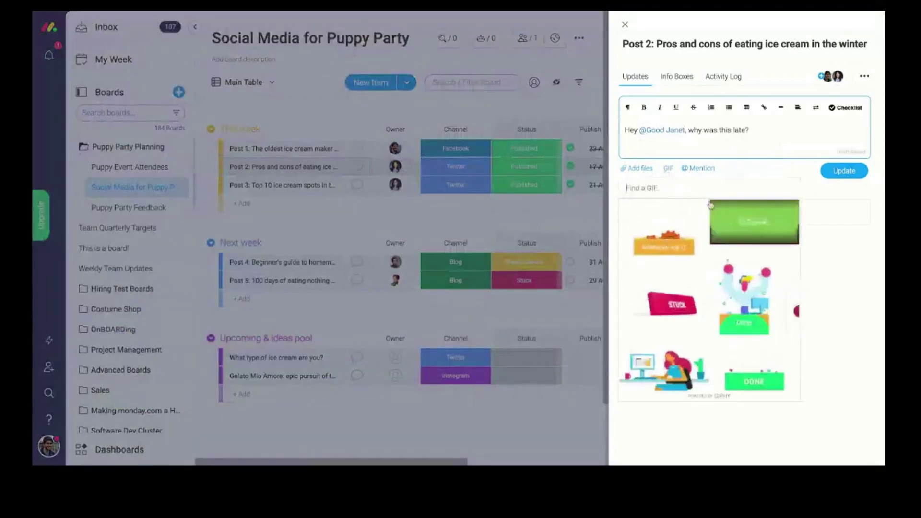
pyautogui.write('late')
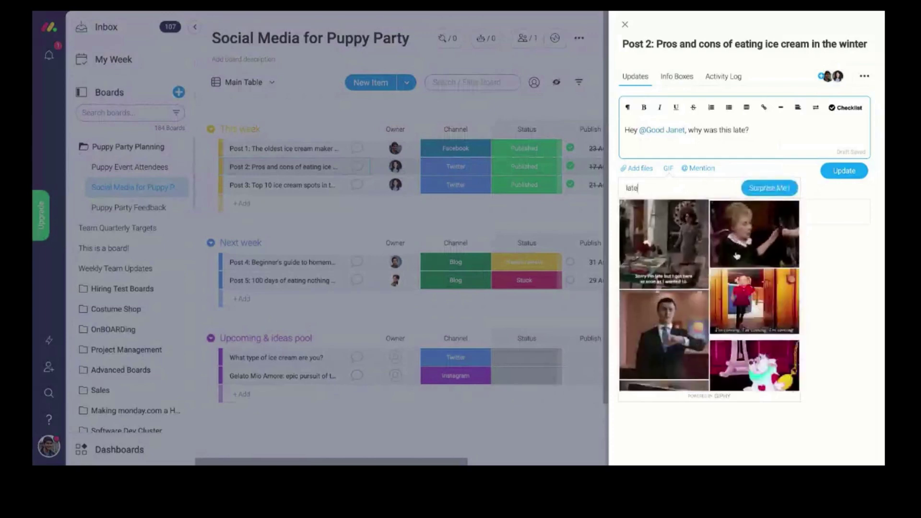
pyautogui.click(667, 336)
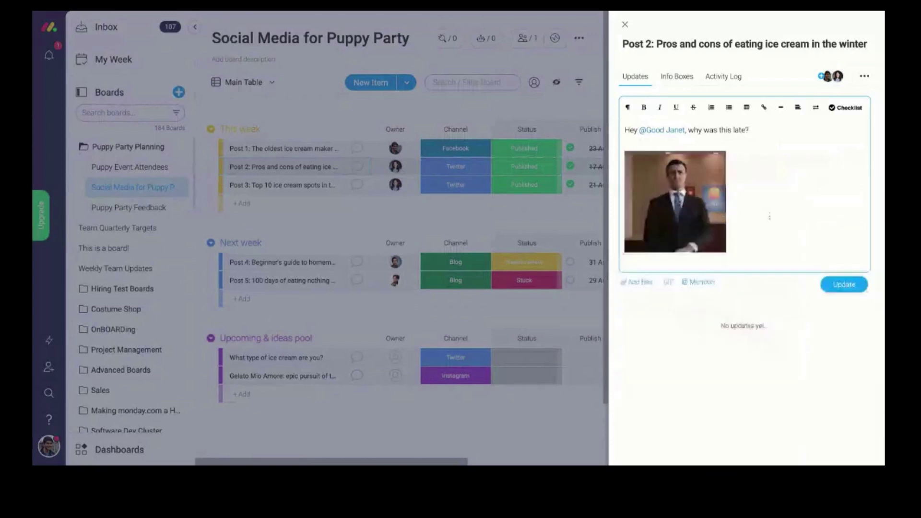
pyautogui.click(846, 285)
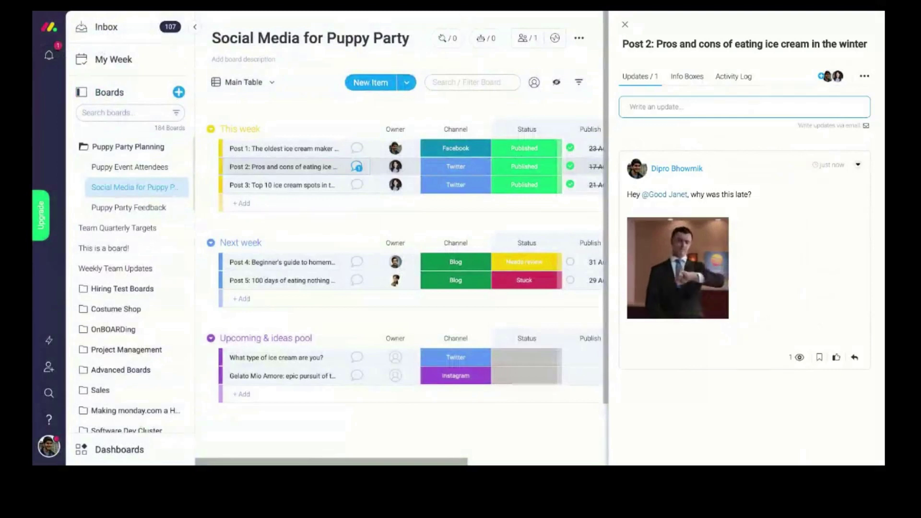
pyautogui.click(626, 24)
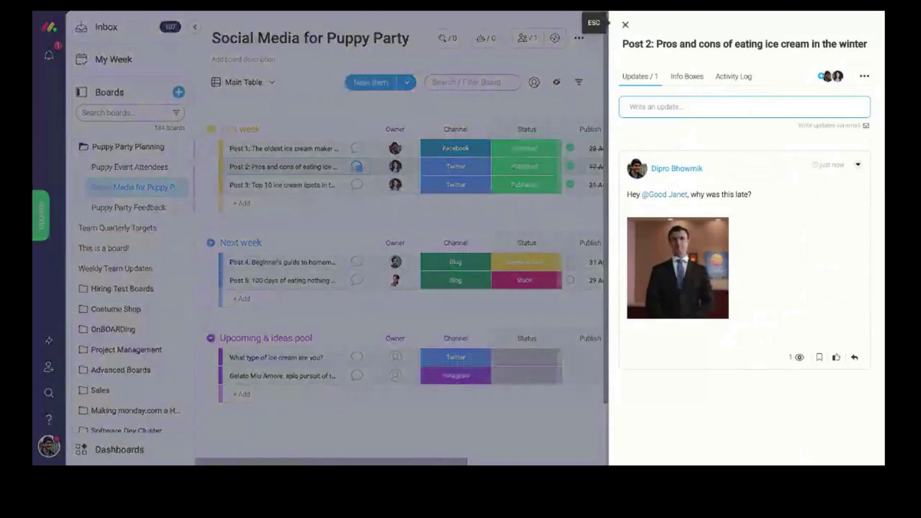
pyautogui.click(625, 24)
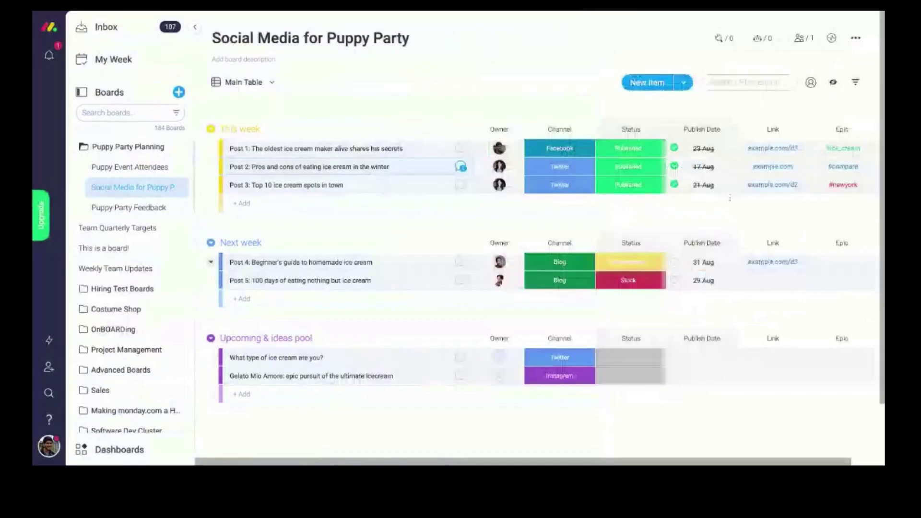
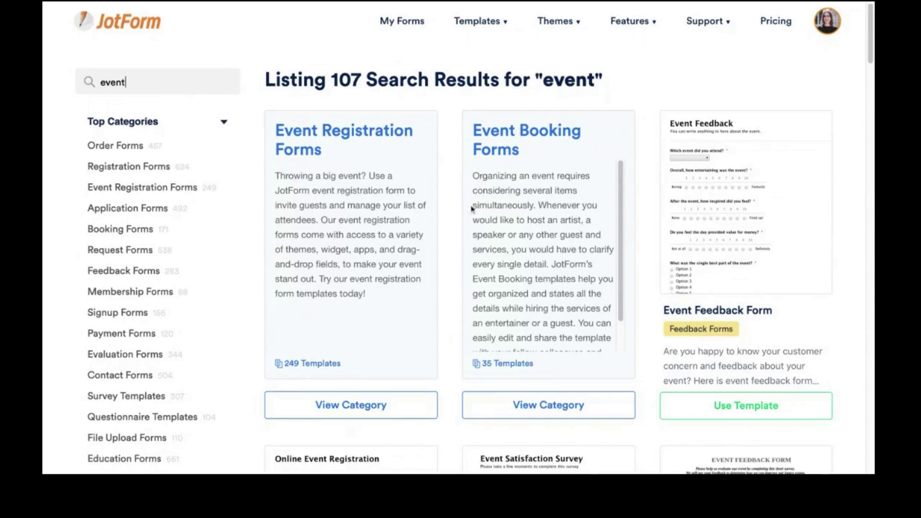
# Scroll through JotForm's event templates such as Event Registration 8 and Event Planner Request Form
pyautogui.scroll(-2, 560, 325)
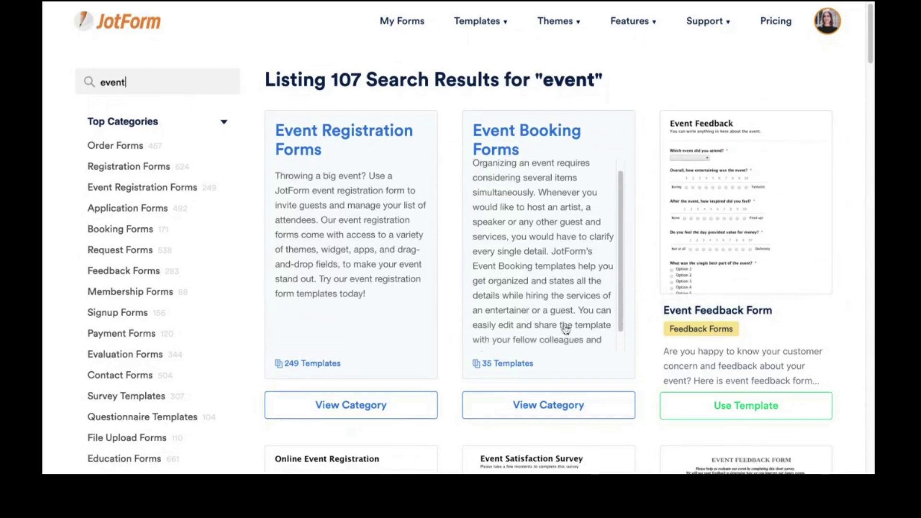
pyautogui.scroll(-4, 825, 254)
pyautogui.scroll(-1, 816, 240)
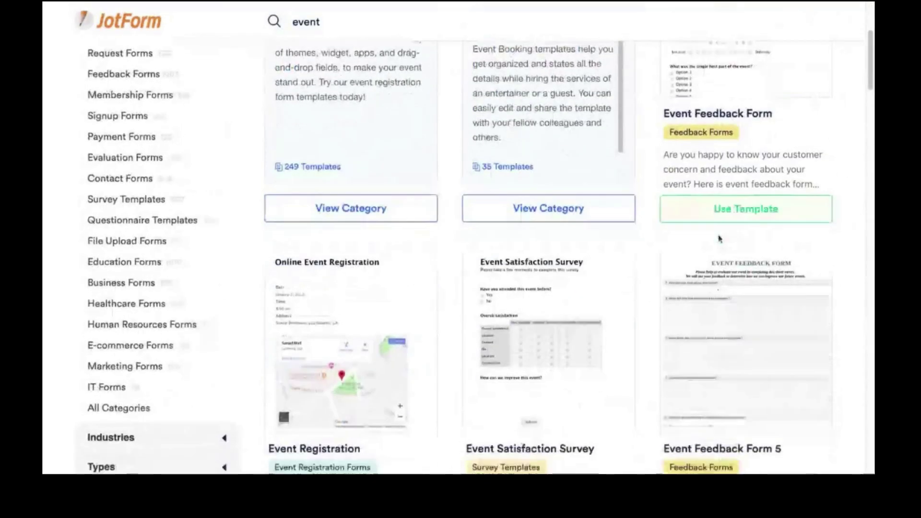
pyautogui.scroll(-2, 746, 245)
pyautogui.scroll(-6, 746, 244)
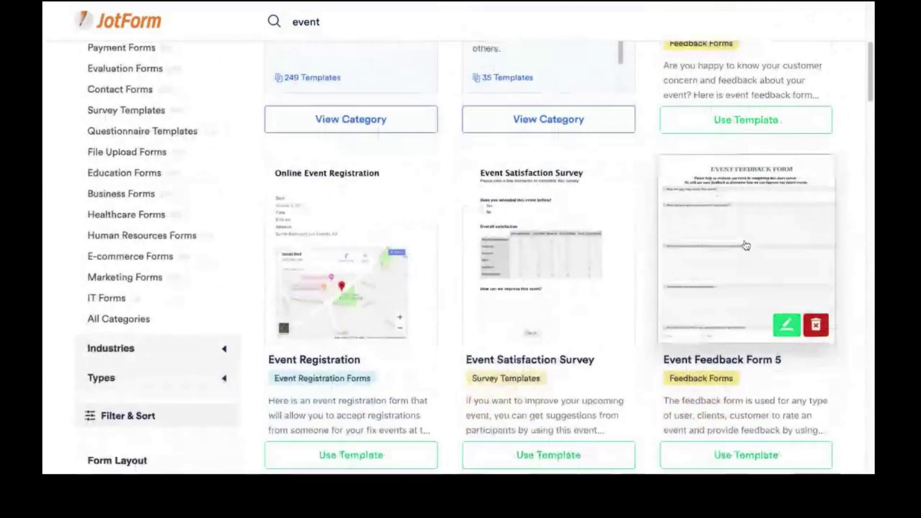
pyautogui.scroll(-13, 743, 266)
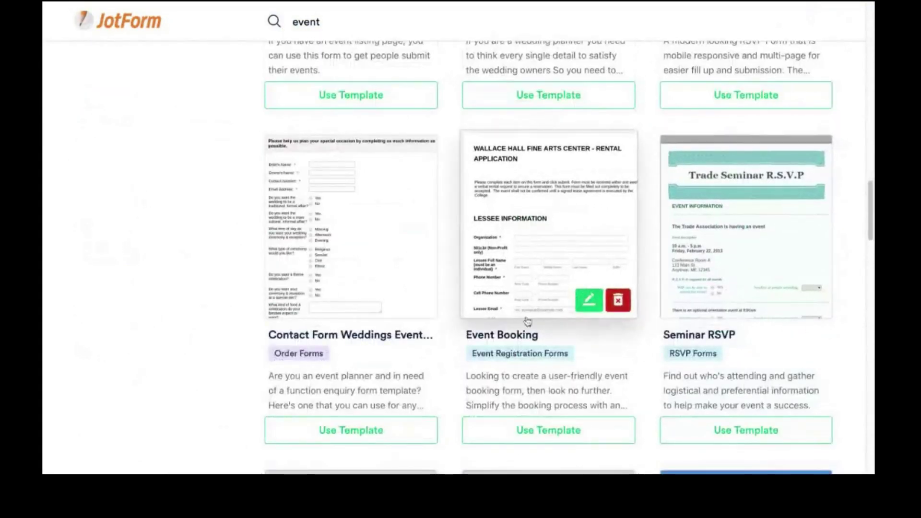
pyautogui.scroll(5, 412, 288)
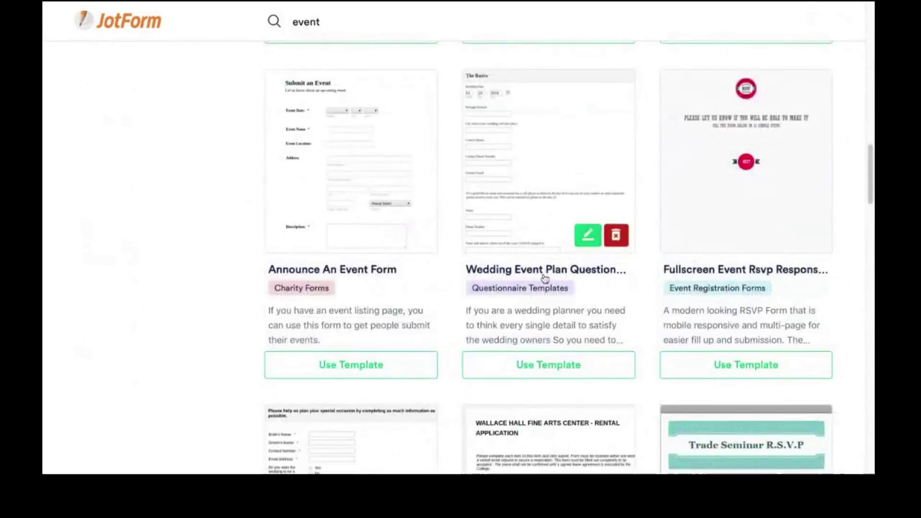
pyautogui.scroll(-6, 551, 326)
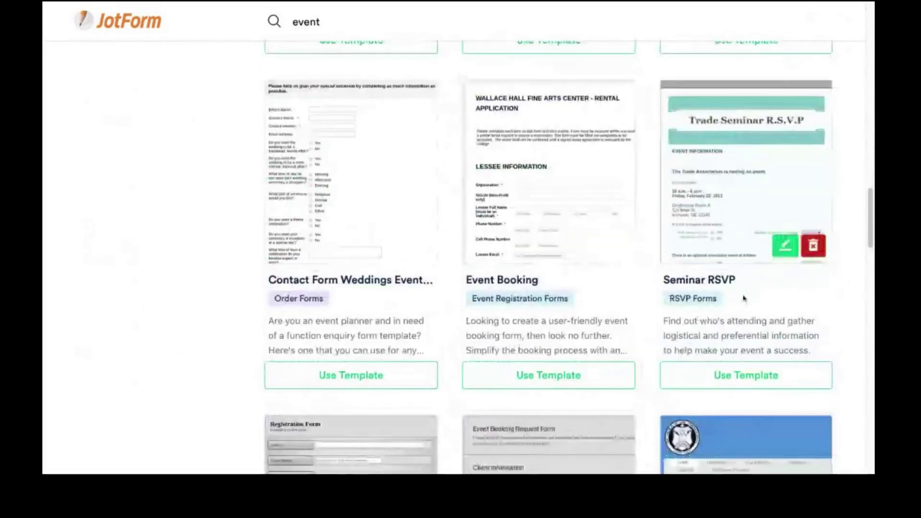
pyautogui.scroll(-2, 423, 296)
pyautogui.scroll(-2, 488, 334)
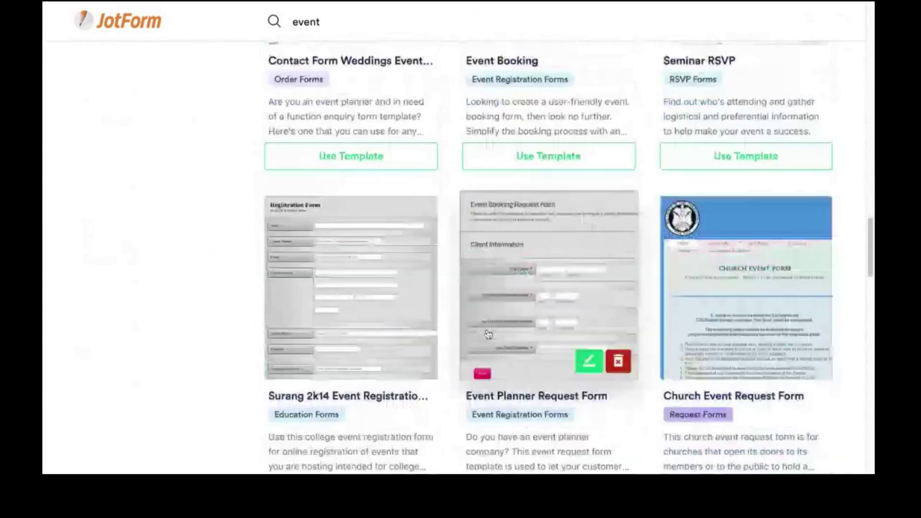
pyautogui.scroll(-2, 488, 335)
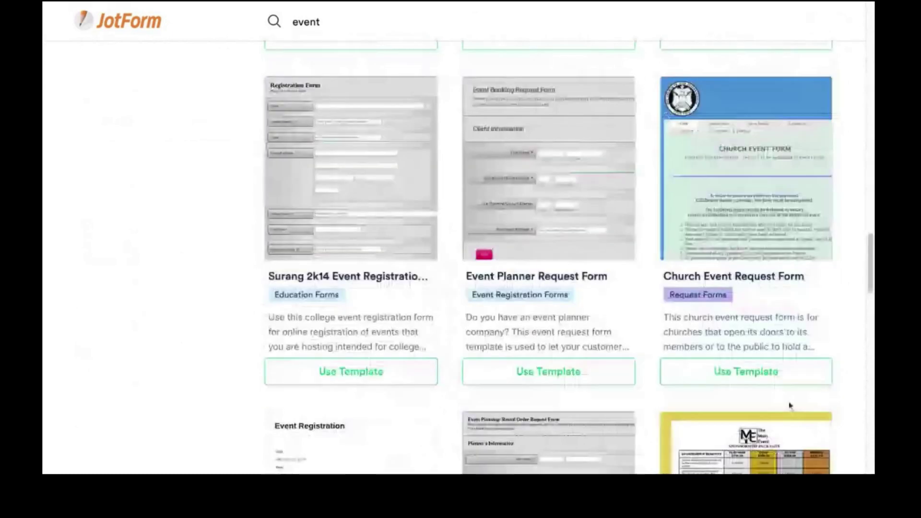
pyautogui.scroll(-7, 446, 304)
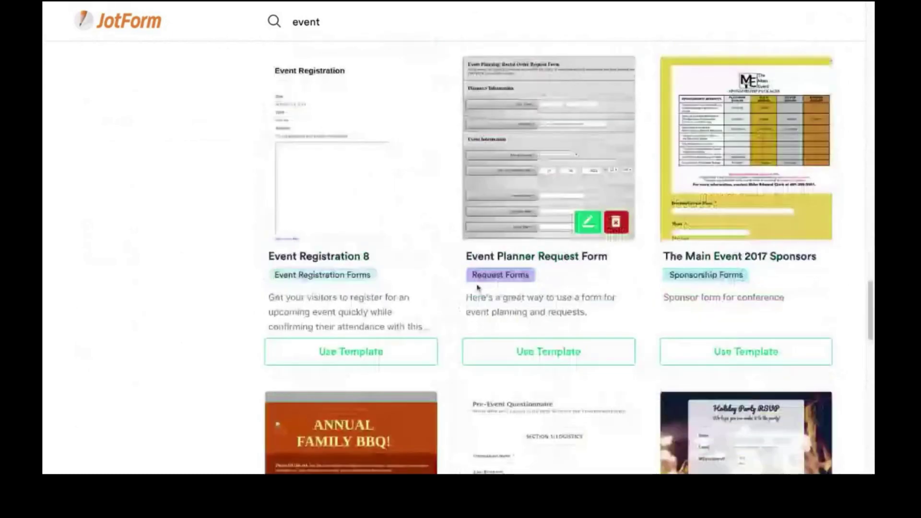
pyautogui.scroll(-7, 477, 287)
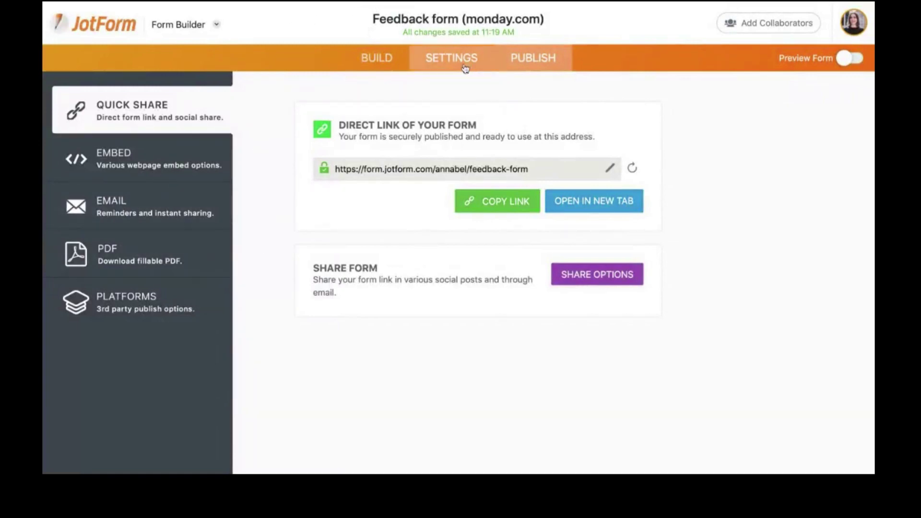
# Show the Feedback form's settings with its list of notification emails
pyautogui.click(449, 60)
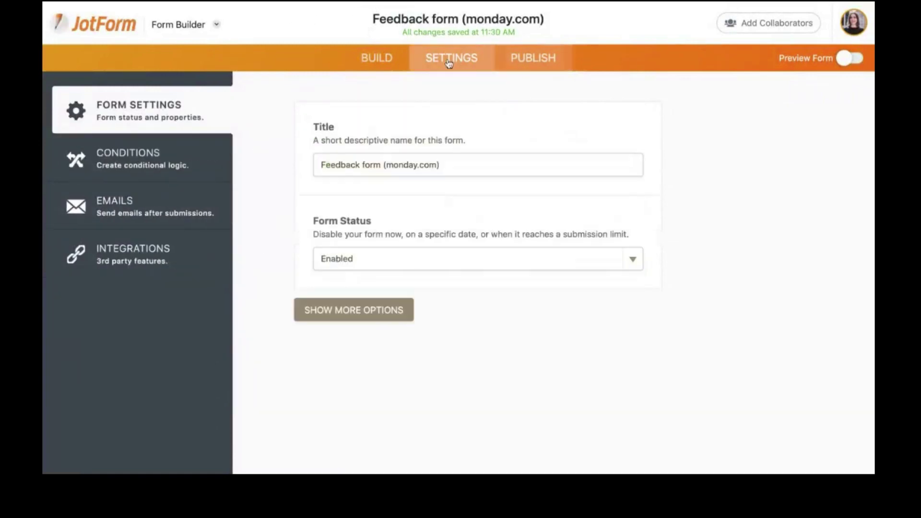
pyautogui.click(106, 220)
pyautogui.moveTo(393, 217)
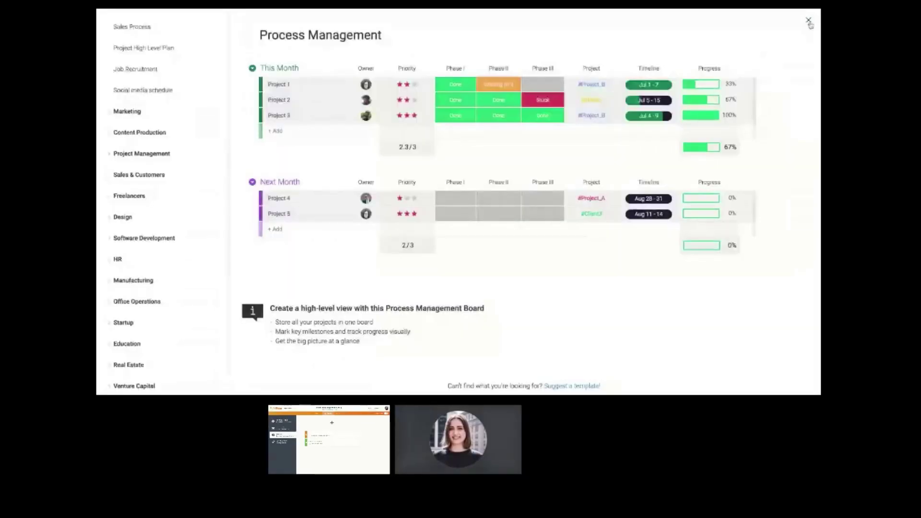
# Close the template gallery to return to the Social Media for Puppy Party board and start a new board
pyautogui.click(809, 23)
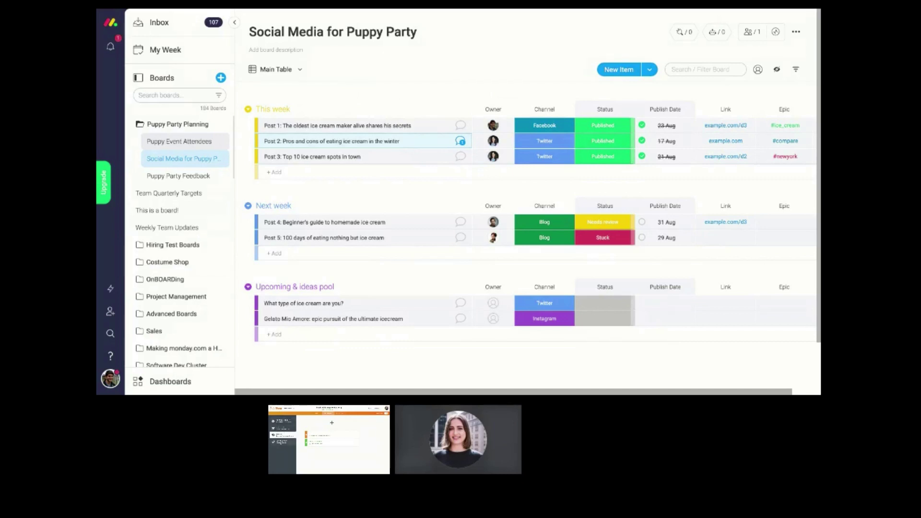
pyautogui.click(221, 78)
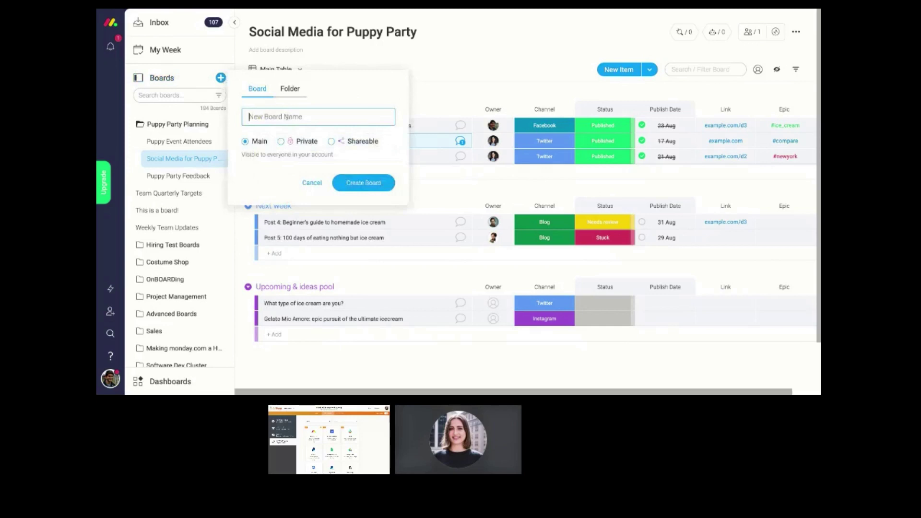
# Create a new board named 'Puppy Party Vendors :)'
pyautogui.write('Puppy Party Vendors :)')
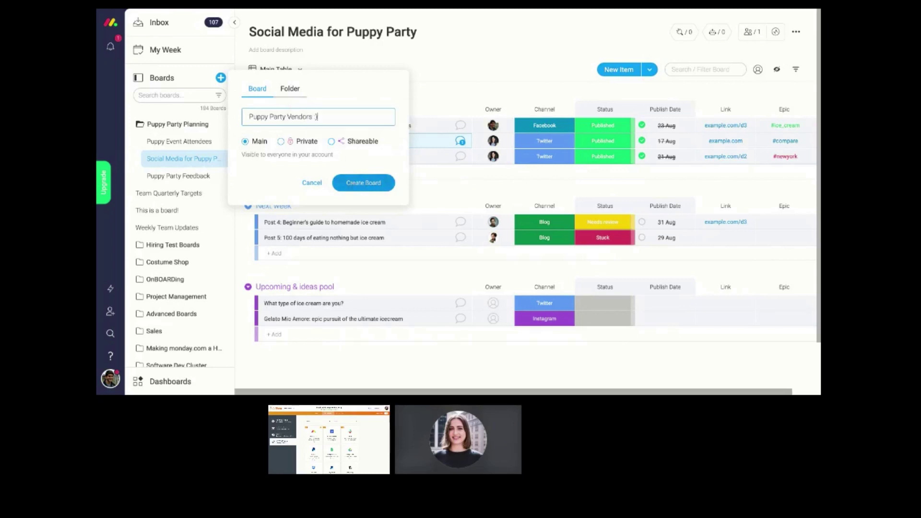
pyautogui.click(360, 186)
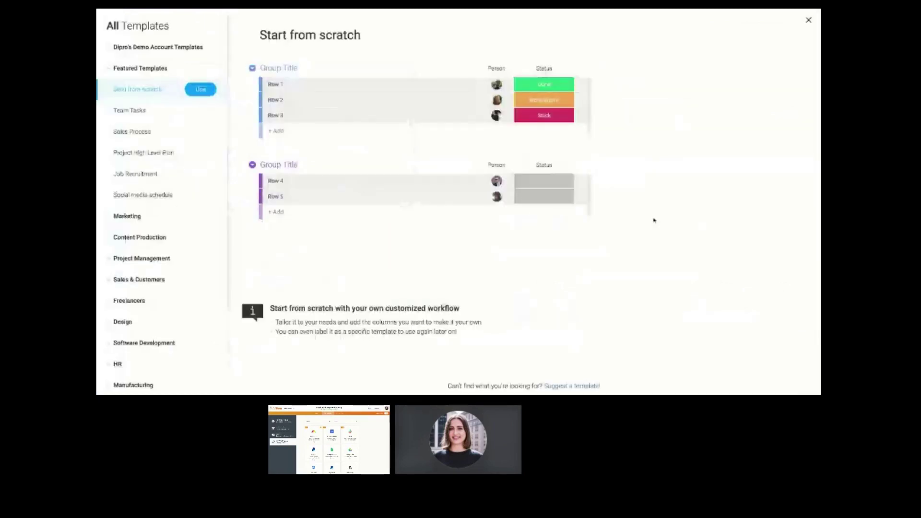
# Browse the templates and build the board from Office Operations' Vendors List template
pyautogui.click(129, 110)
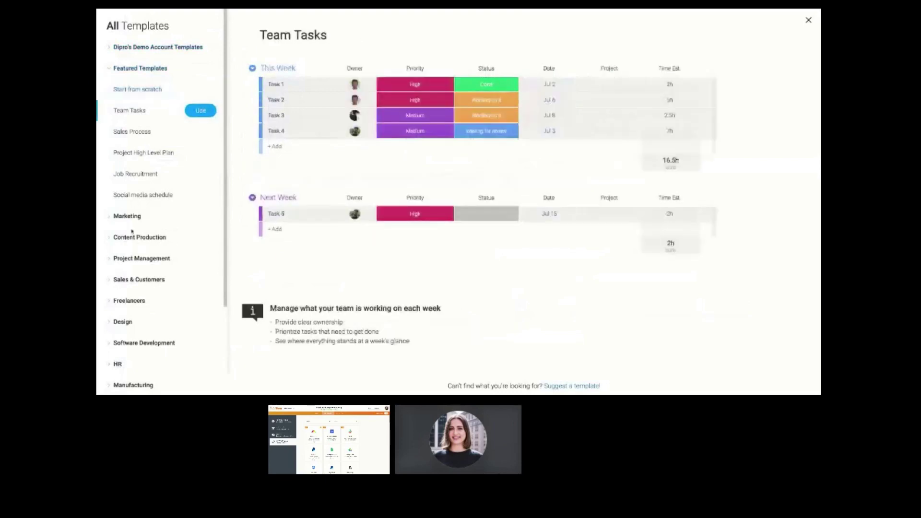
pyautogui.scroll(-3, 139, 250)
pyautogui.click(141, 258)
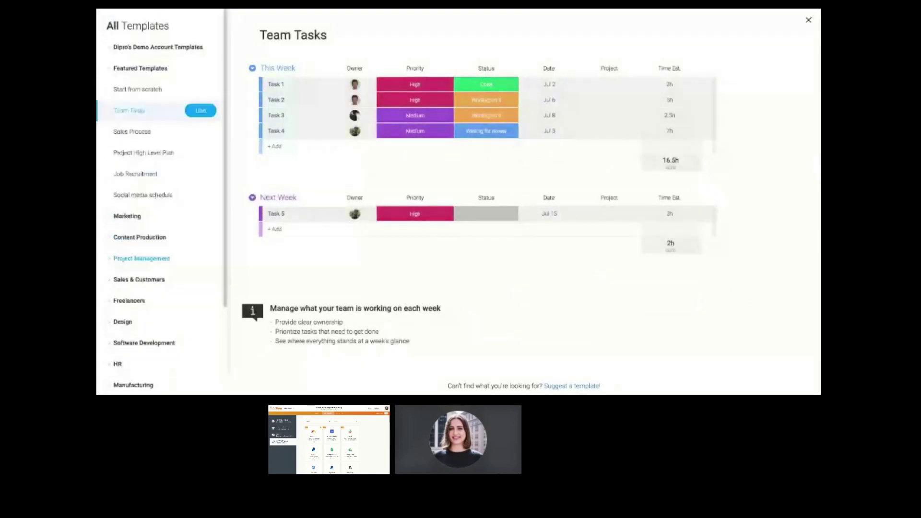
pyautogui.click(137, 90)
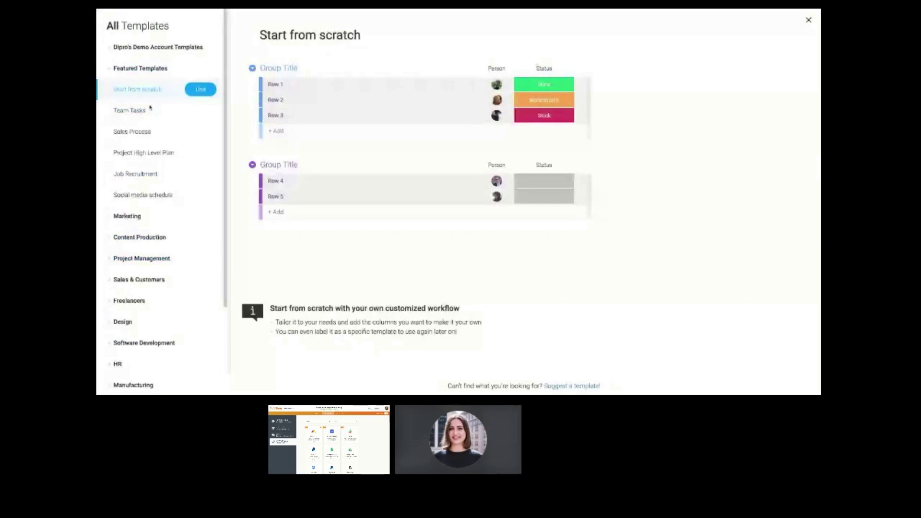
pyautogui.click(142, 195)
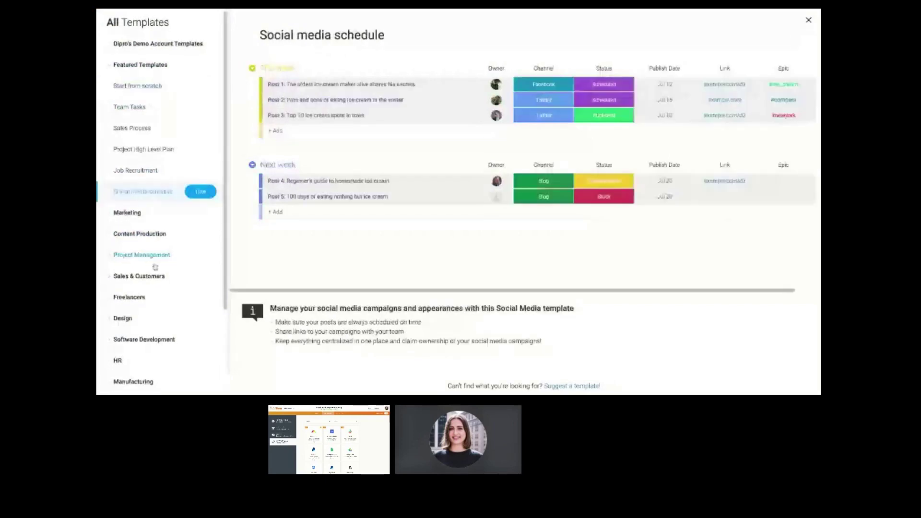
pyautogui.scroll(-2, 155, 267)
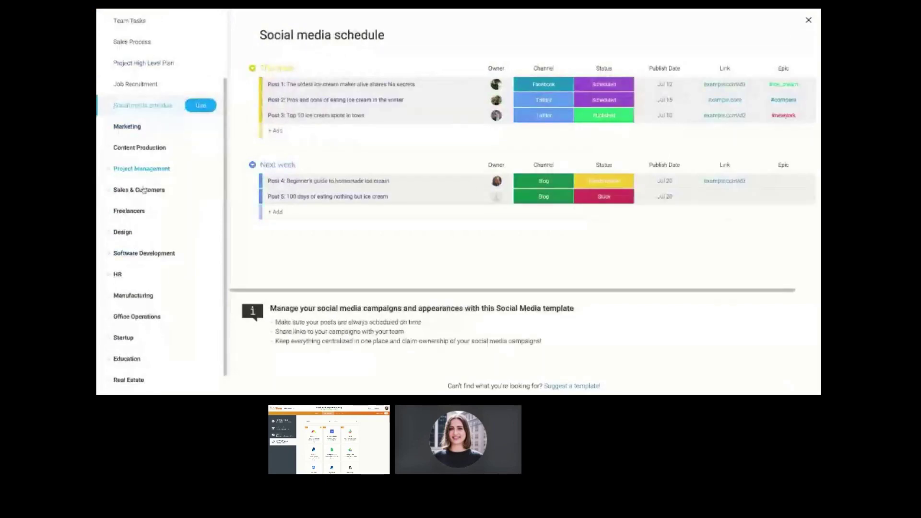
pyautogui.scroll(-1, 139, 230)
pyautogui.click(137, 294)
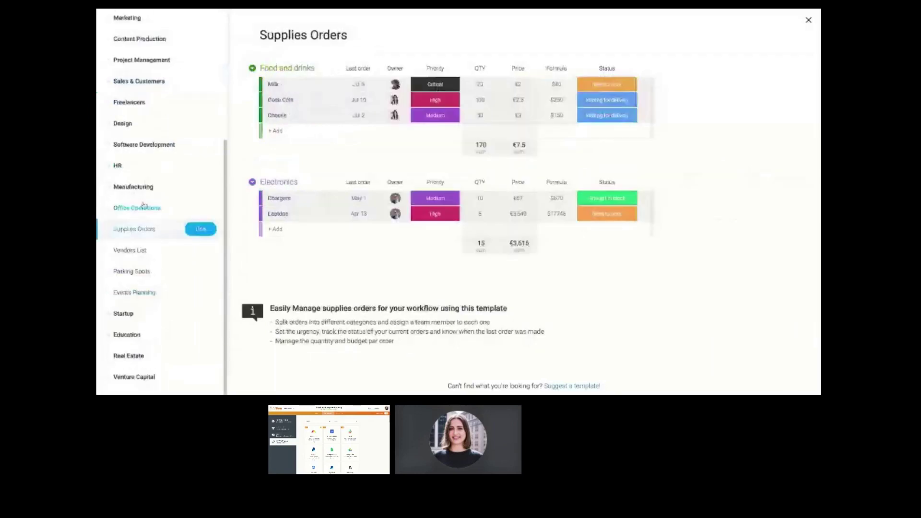
pyautogui.click(142, 257)
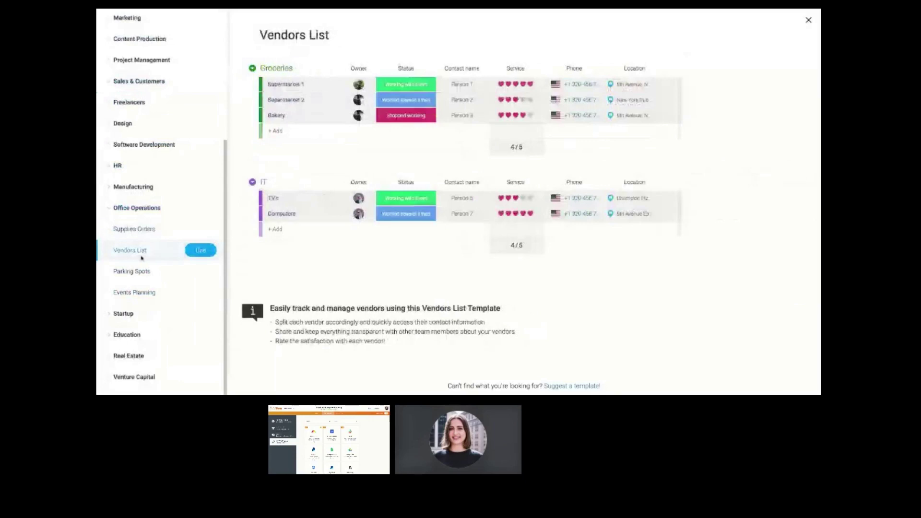
pyautogui.click(209, 254)
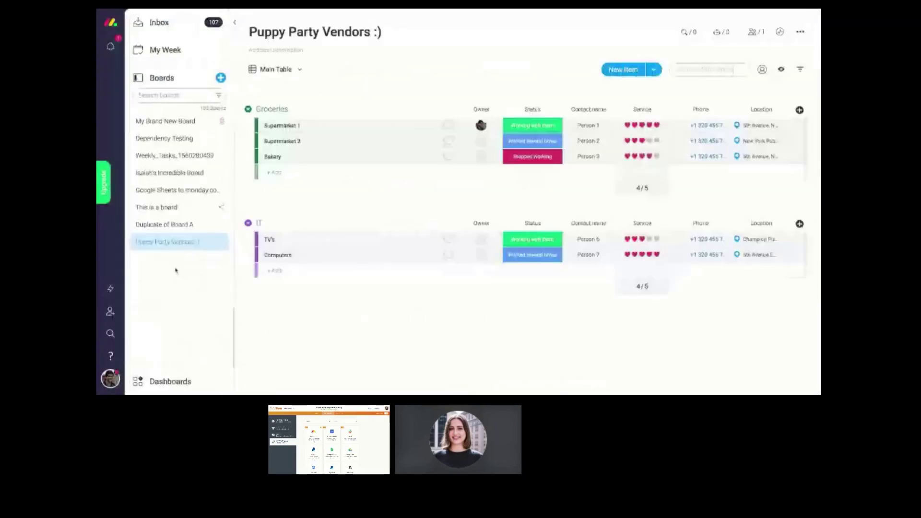
# Move the vendors board into the Puppy Party Planning folder, found by searching 'puppy'
pyautogui.rightClick(202, 242)
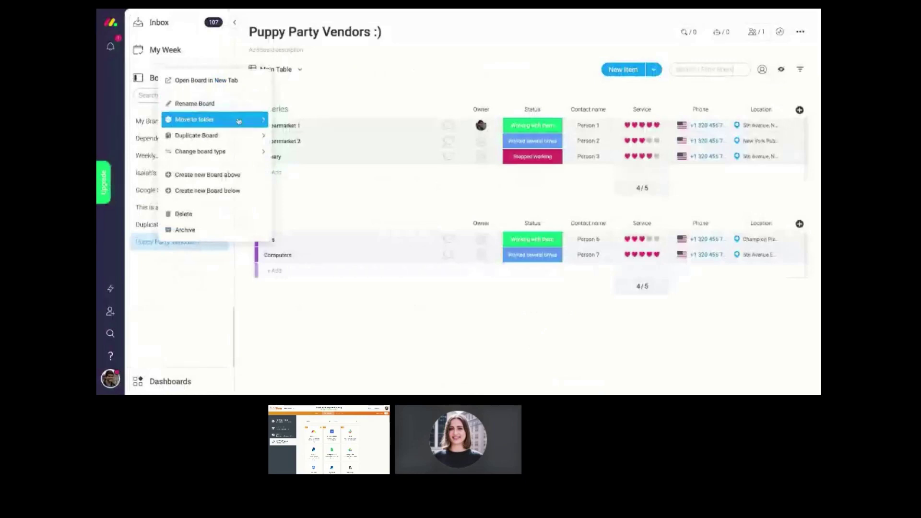
pyautogui.moveTo(238, 121)
pyautogui.write('puppy')
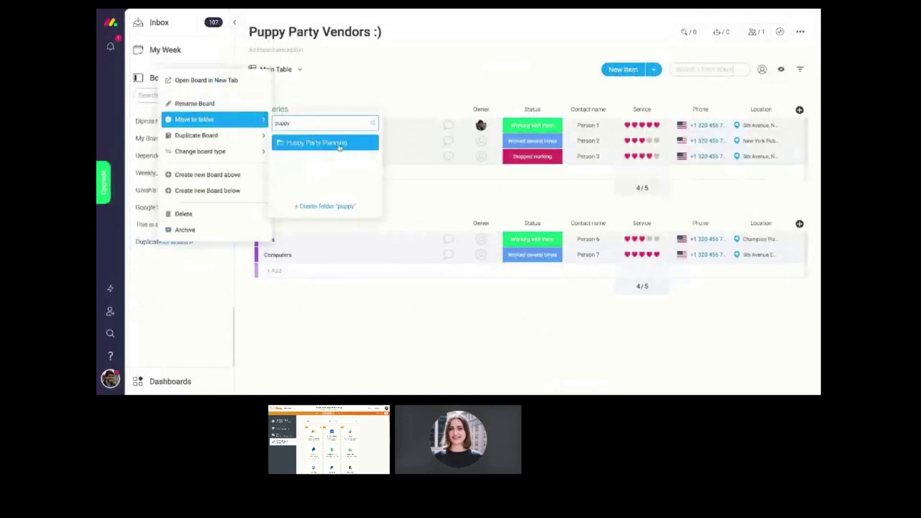
pyautogui.click(341, 142)
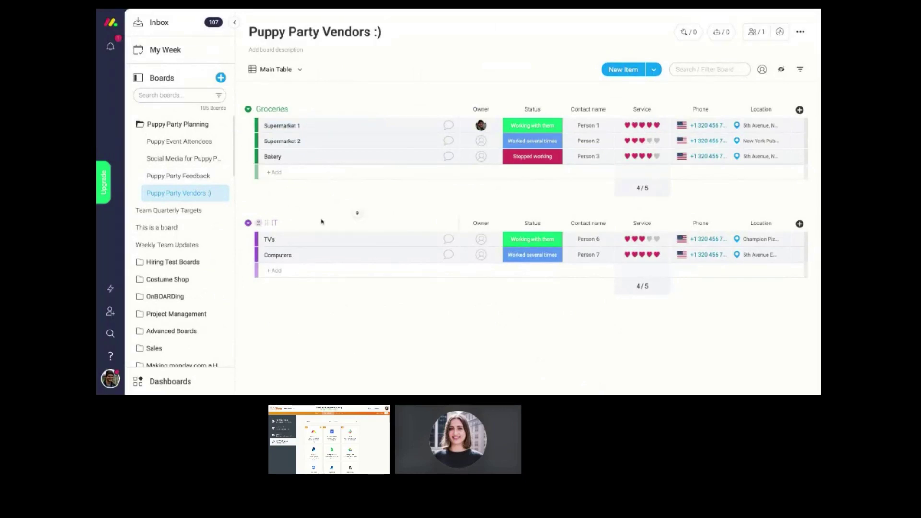
# Rename the Groceries group to Venues and the IT group to Caterers
pyautogui.click(282, 109)
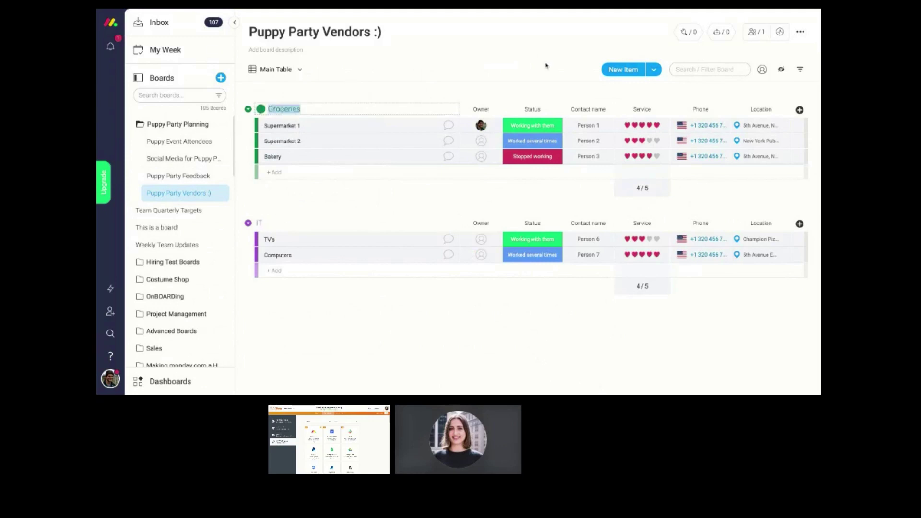
pyautogui.write('Venues')
pyautogui.press('Return')
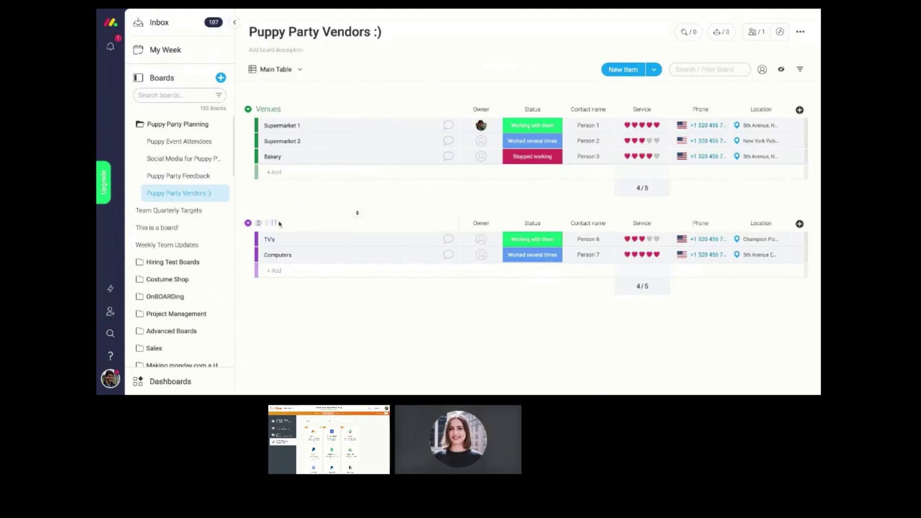
pyautogui.click(357, 214)
pyautogui.write('Cate')
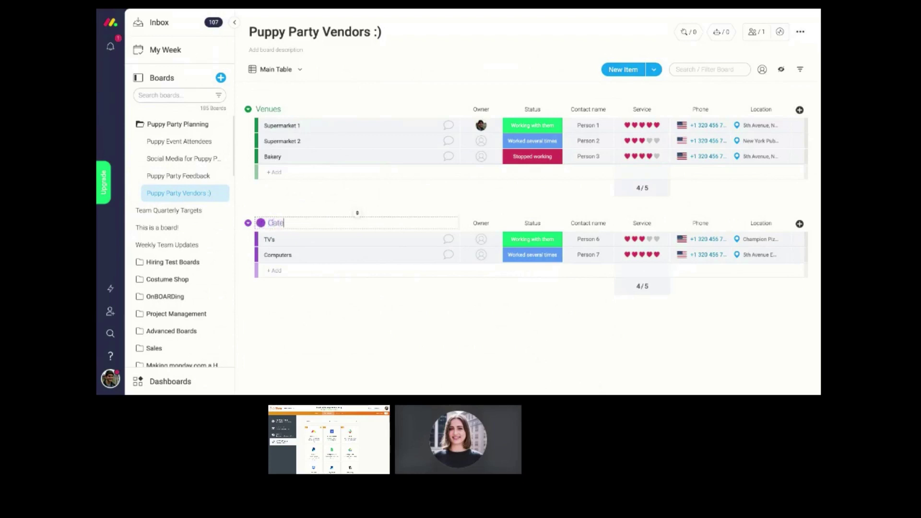
pyautogui.write('rers')
pyautogui.press('Return')
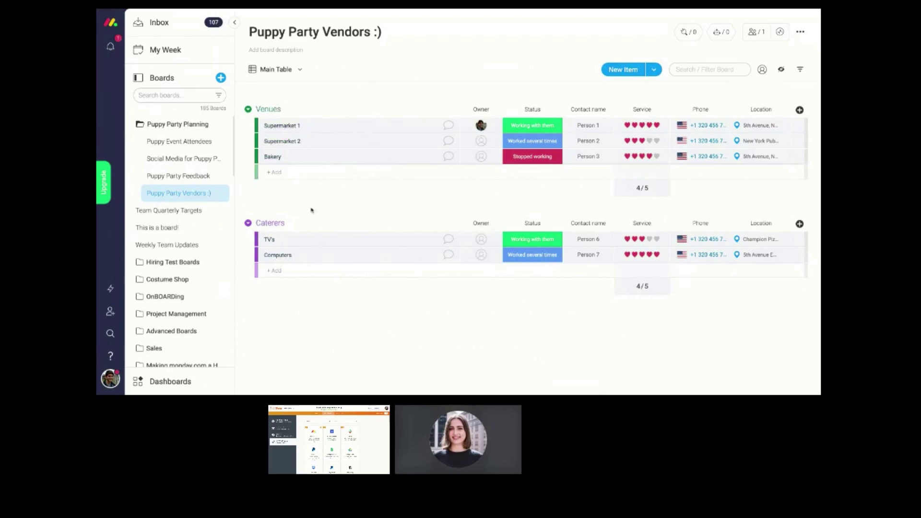
# Archive all five sample rows from both groups
pyautogui.click(261, 126)
pyautogui.keyDown('shift'); pyautogui.click(262, 256); pyautogui.keyUp('shift')
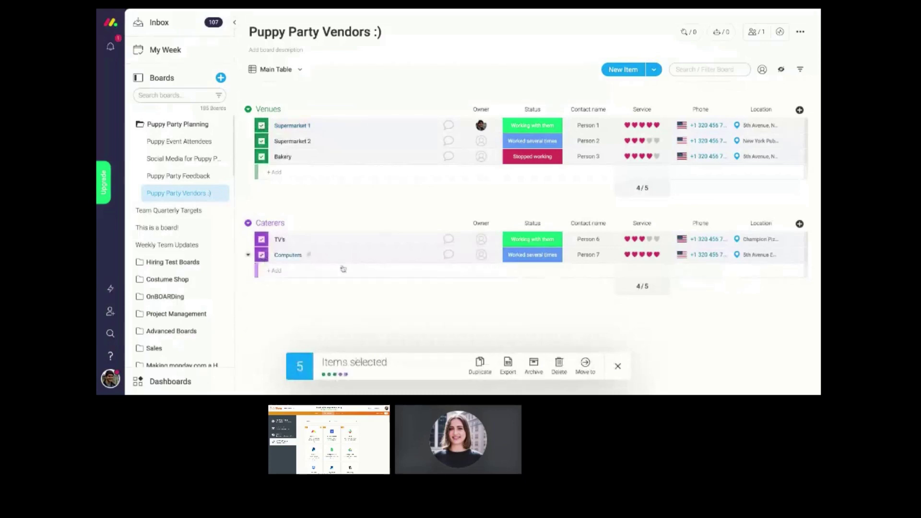
pyautogui.click(534, 364)
# Add Melrose Ballroom NYC and The top of the Giza pyramid as venues
pyautogui.click(317, 125)
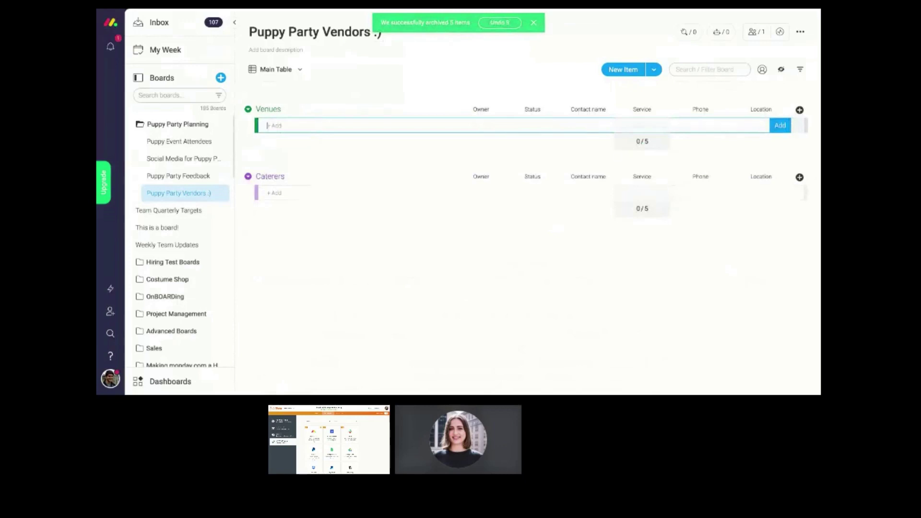
pyautogui.write('Melrose Ballroom NYC')
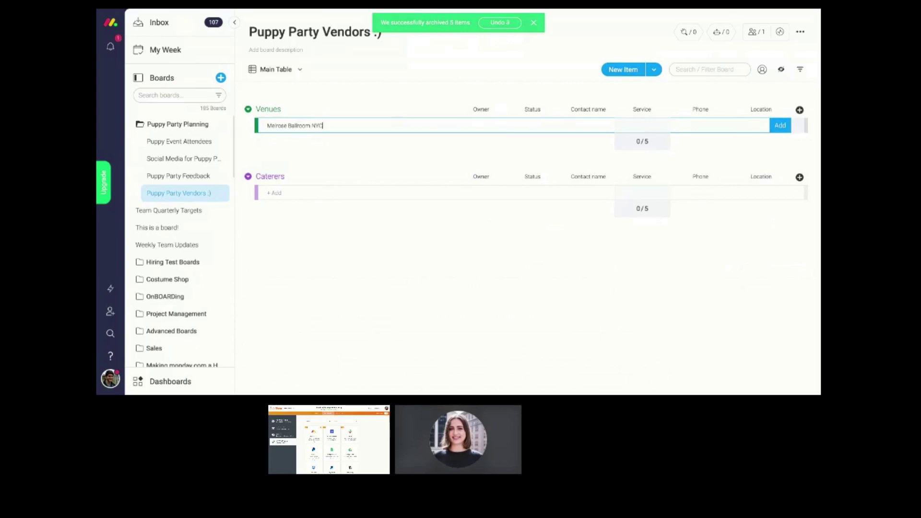
pyautogui.press('Return')
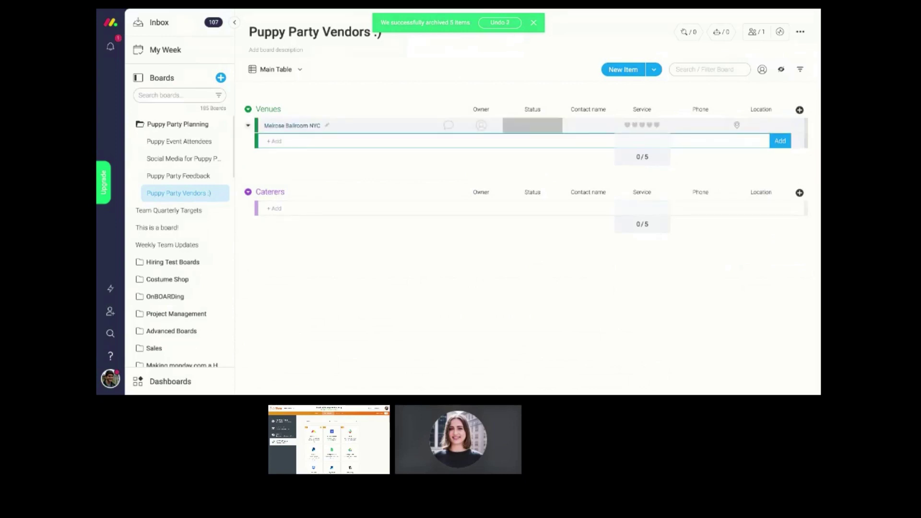
pyautogui.write('The top of ')
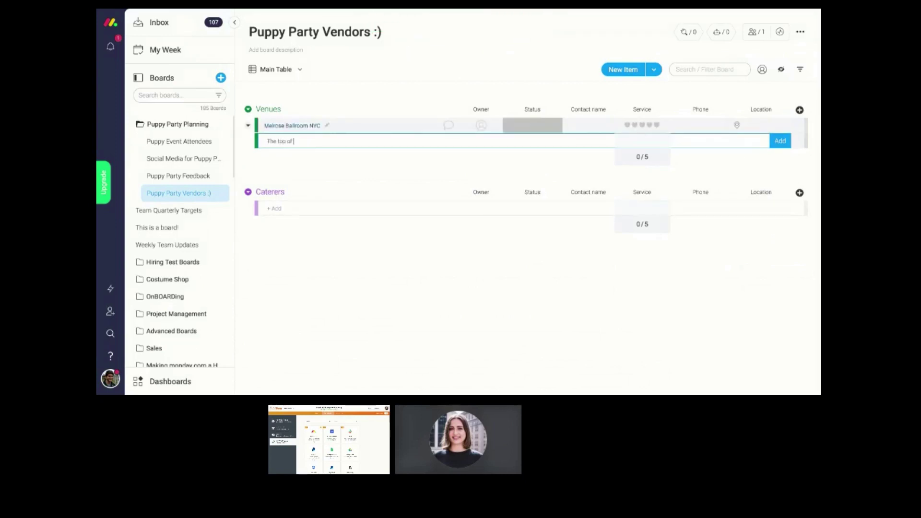
pyautogui.write('the Giza pyramid')
pyautogui.press('Return')
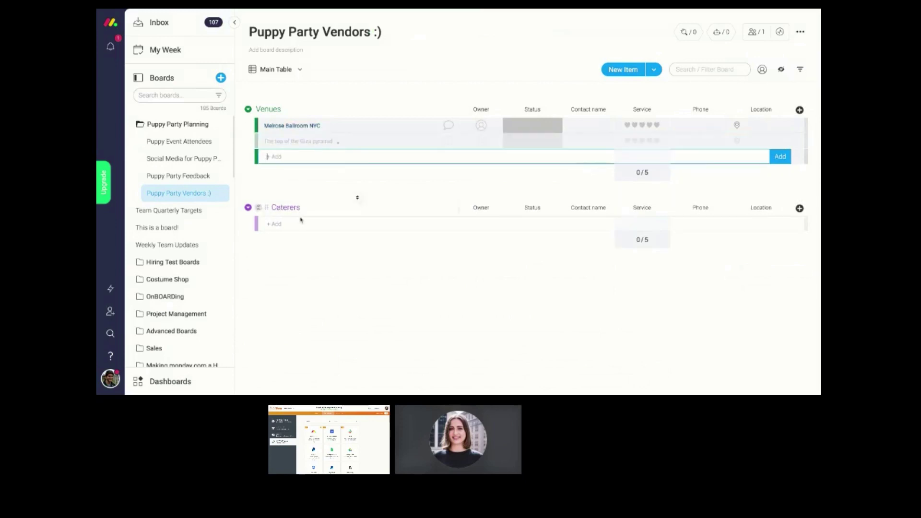
# Add Dean & Deluca and Foreign Cinema as caterers
pyautogui.click(302, 219)
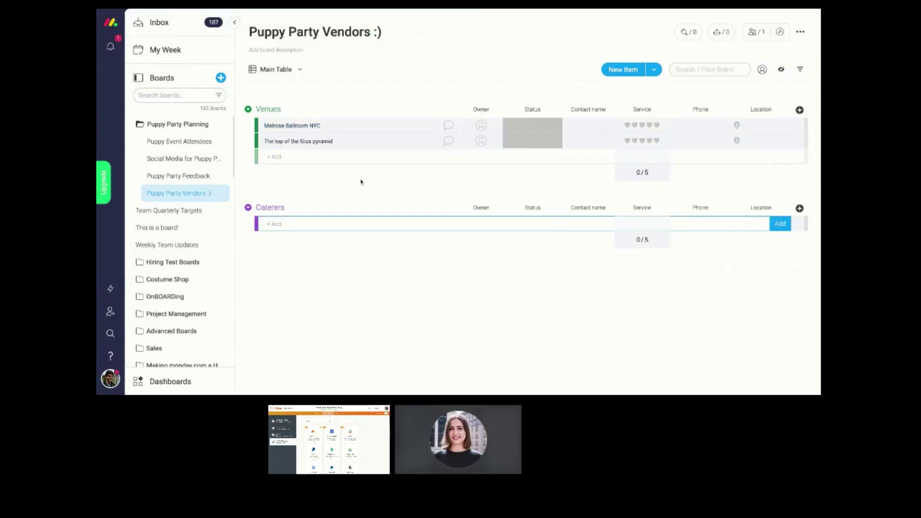
pyautogui.write('Dean & Deluca')
pyautogui.press('Return')
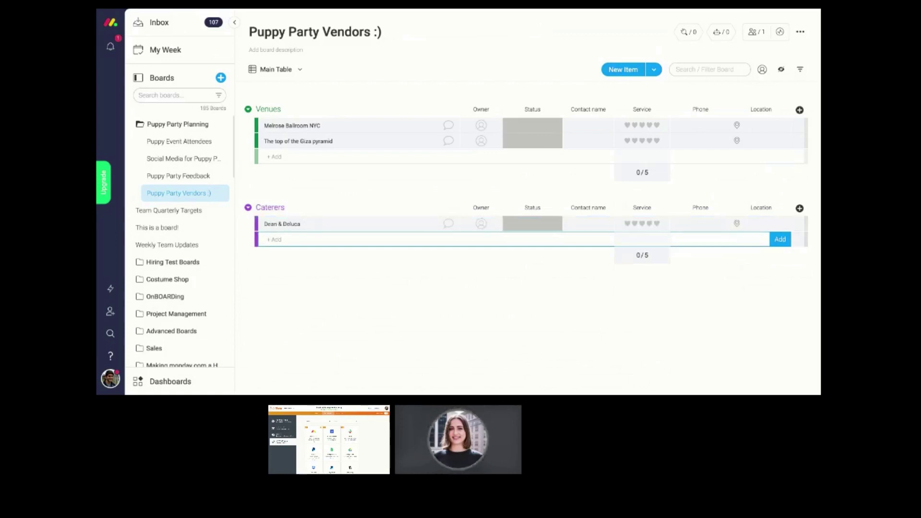
pyautogui.write('Foreg')
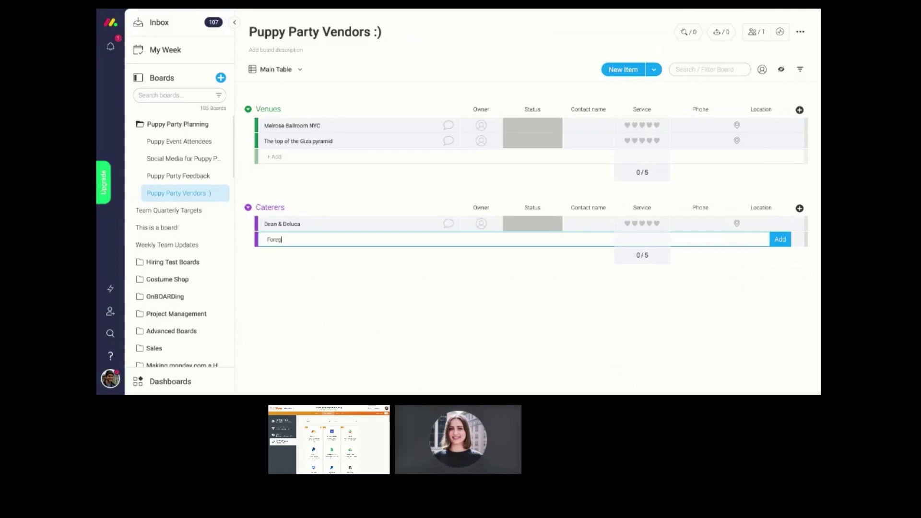
pyautogui.press('BackSpace')
pyautogui.write('ign Cinema')
pyautogui.press('Return')
pyautogui.click(545, 314)
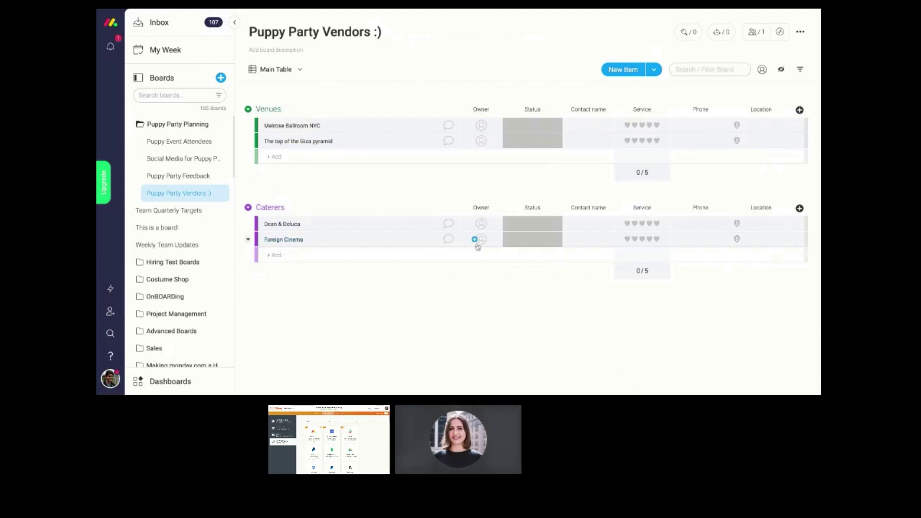
# Assign a team member as owner of each of the four vendors
pyautogui.click(482, 127)
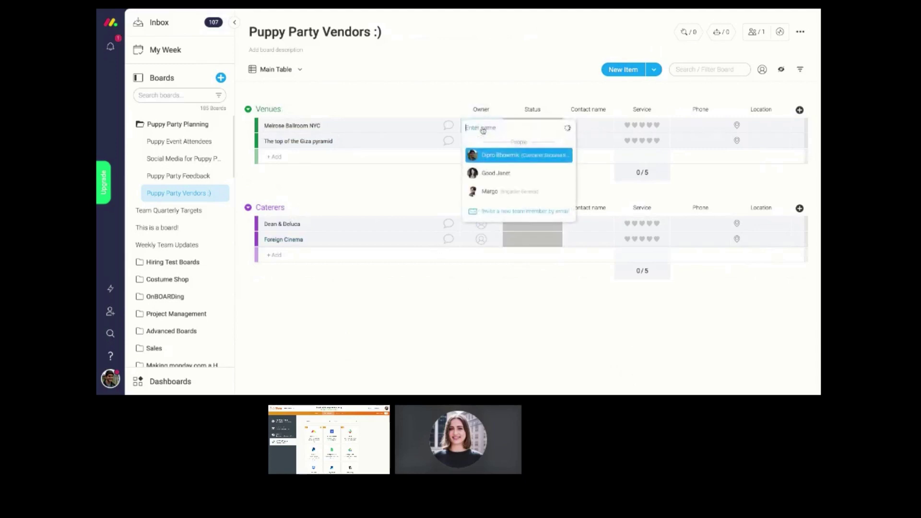
pyautogui.click(501, 193)
pyautogui.click(481, 142)
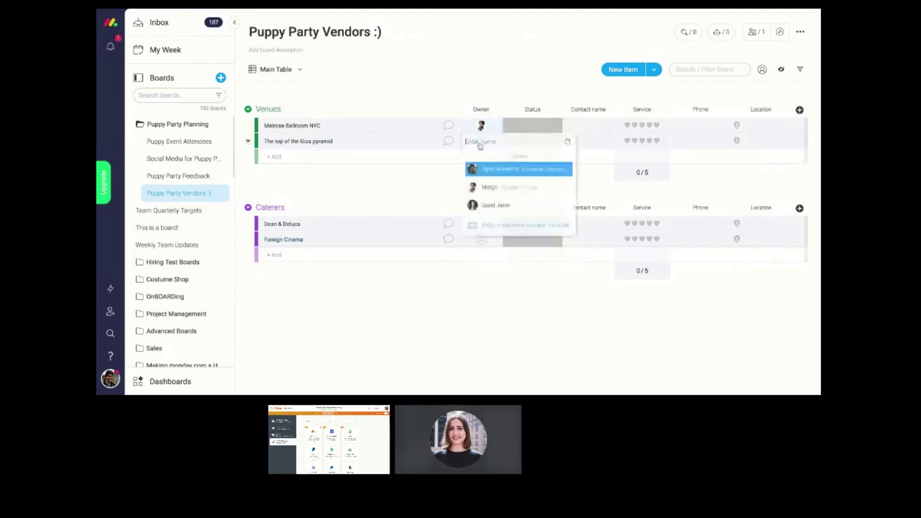
pyautogui.click(501, 189)
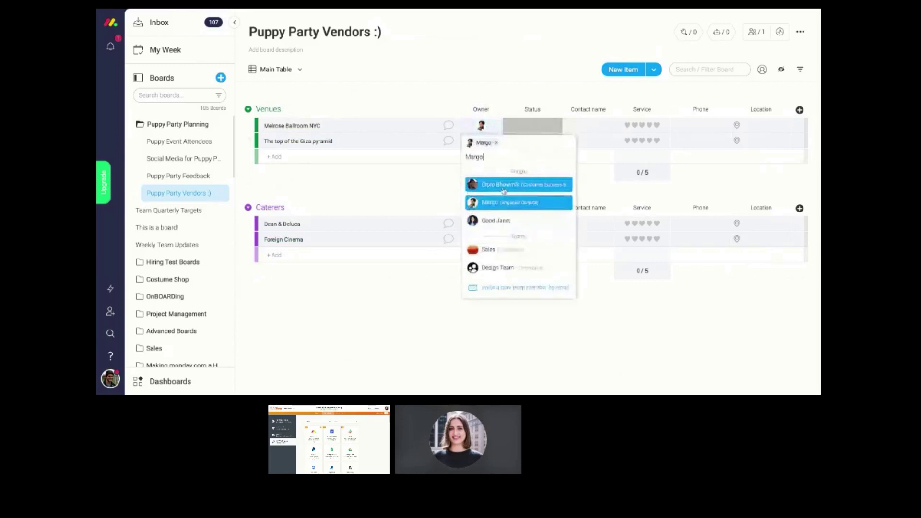
pyautogui.click(497, 226)
pyautogui.click(481, 224)
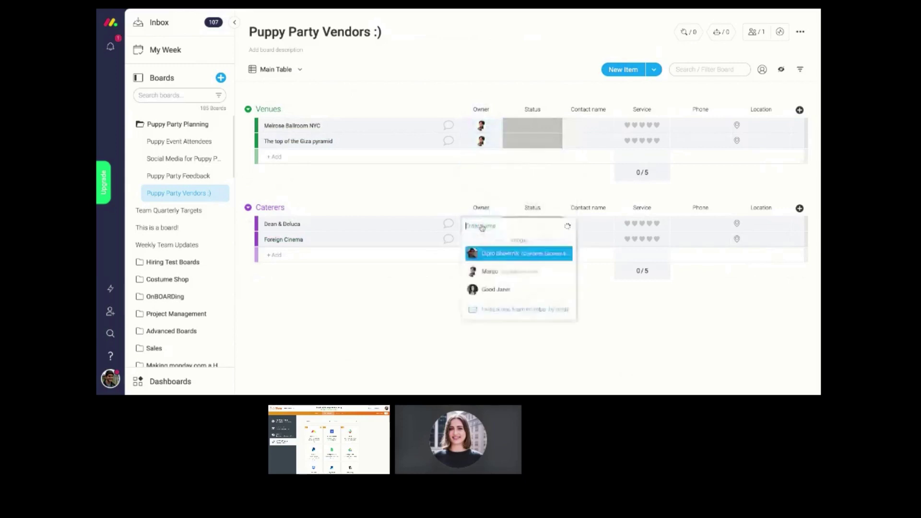
pyautogui.click(491, 291)
pyautogui.click(481, 239)
pyautogui.write('ana')
pyautogui.press('Return')
pyautogui.click(476, 249)
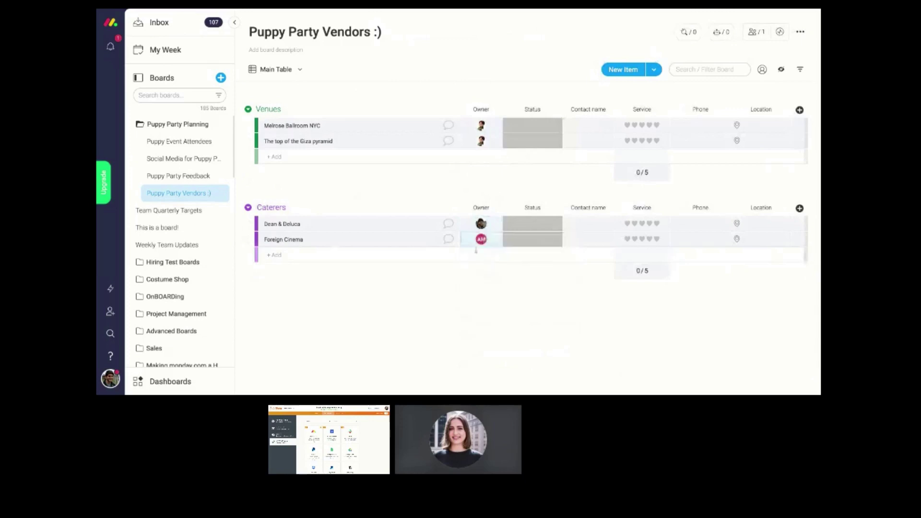
# Set statuses: Worked several times, Stopped working, Working with them, Worked several times
pyautogui.click(542, 125)
pyautogui.click(544, 165)
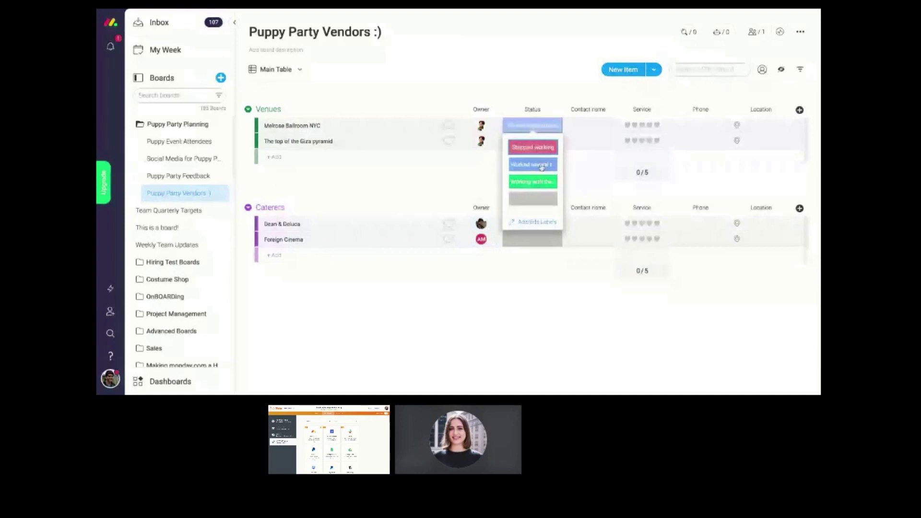
pyautogui.click(542, 141)
pyautogui.click(533, 224)
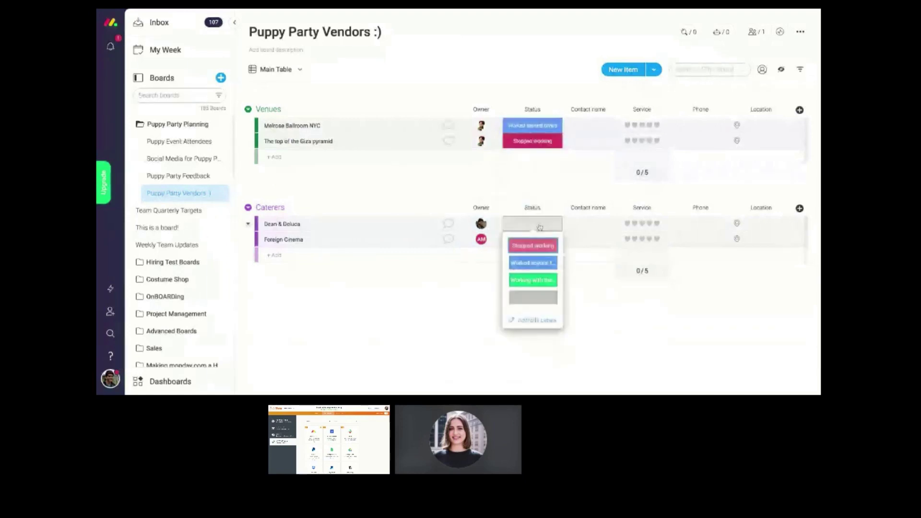
pyautogui.click(537, 281)
pyautogui.click(540, 239)
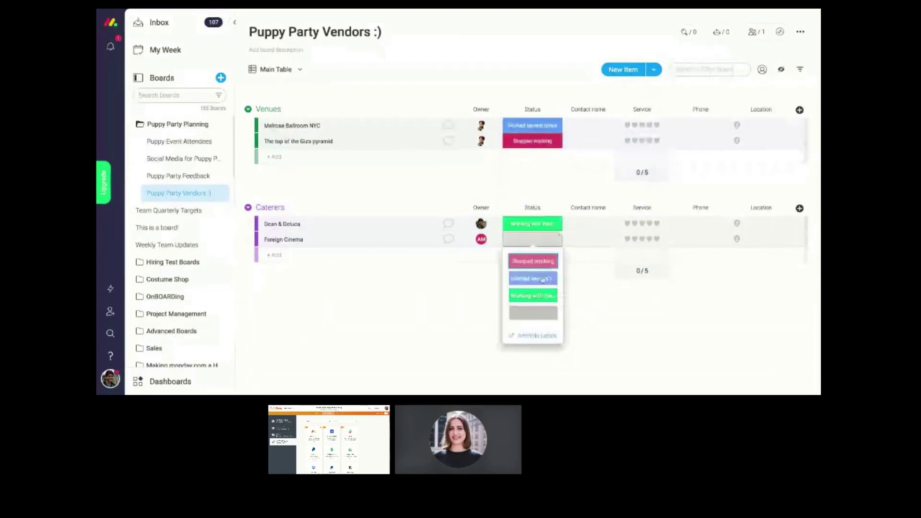
pyautogui.click(543, 280)
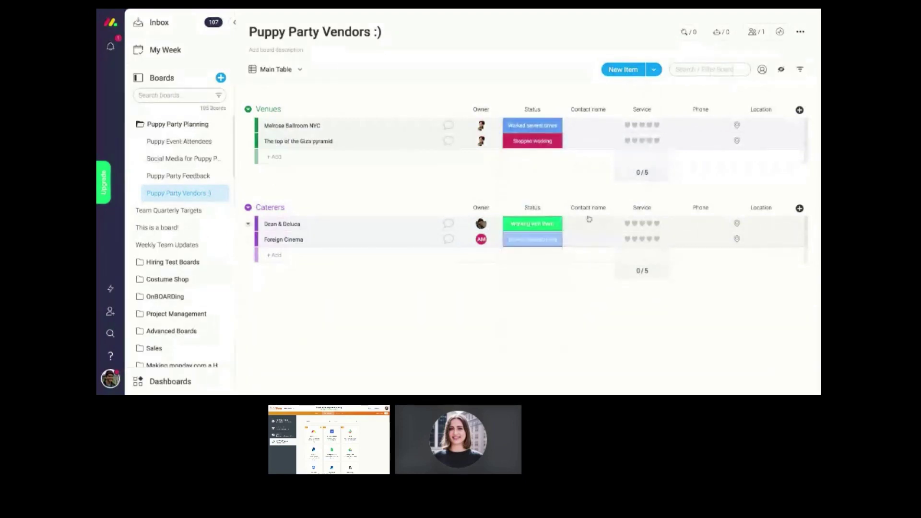
# Rate the vendors' service 5, 4, 2 and 5 hearts
pyautogui.click(657, 125)
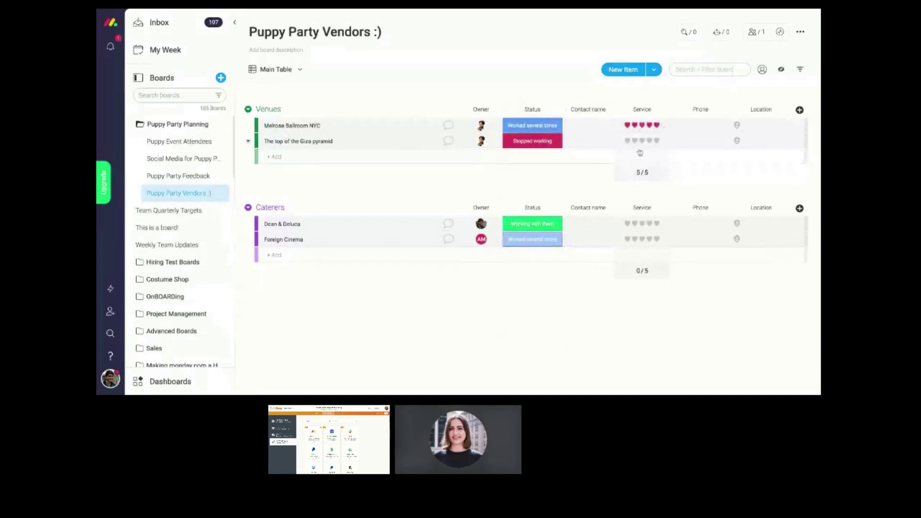
pyautogui.click(649, 141)
pyautogui.click(634, 224)
pyautogui.click(656, 239)
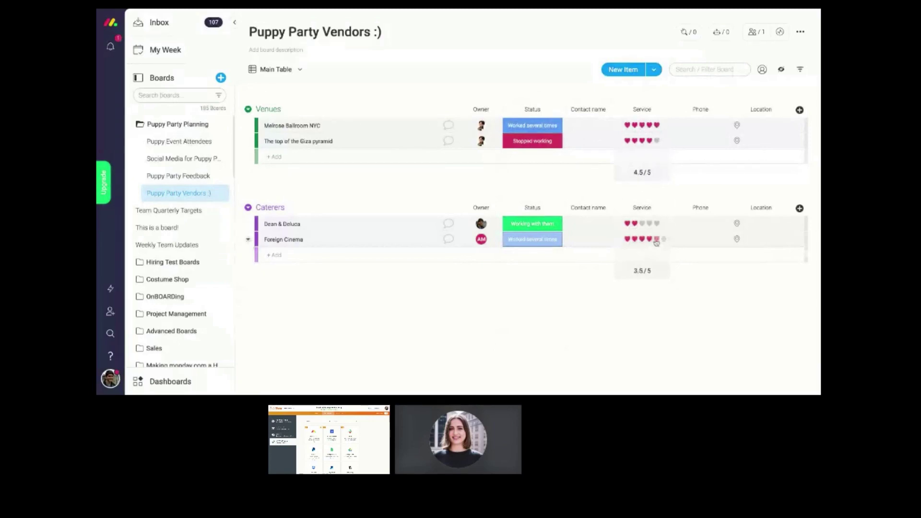
# Enter Melrose Ballroom NYC's phone number
pyautogui.click(700, 126)
pyautogui.write('1 (123) 123 4567919')
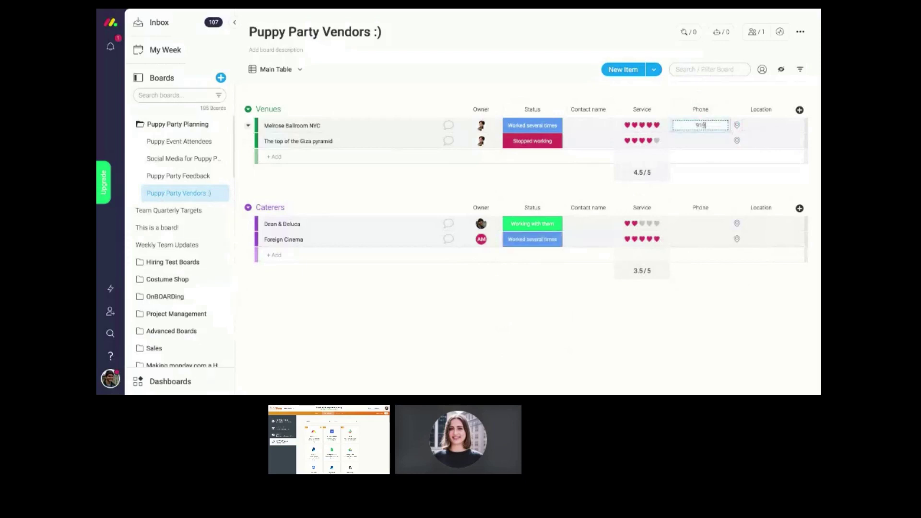
pyautogui.write('5998765')
pyautogui.press('Return')
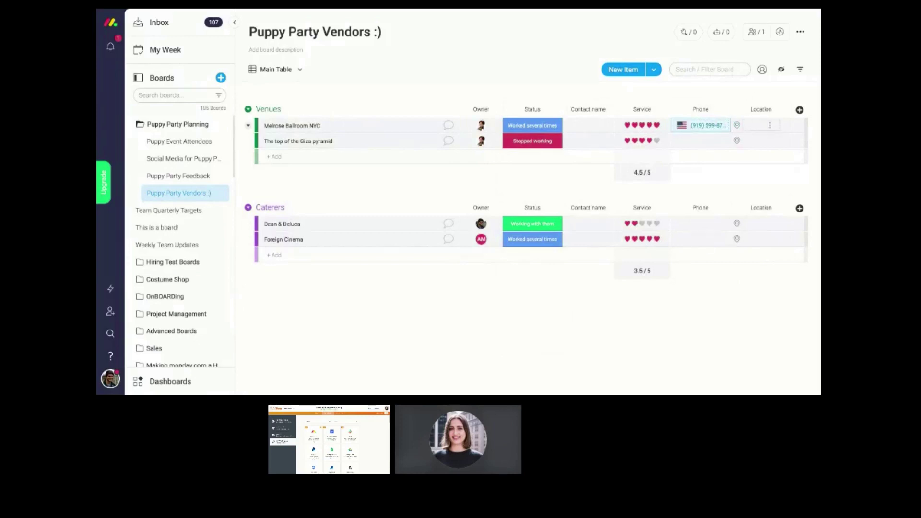
# Set locations for Melrose Ballroom NYC and Foreign Cinema from place searches
pyautogui.click(768, 125)
pyautogui.write('melrose ballroom')
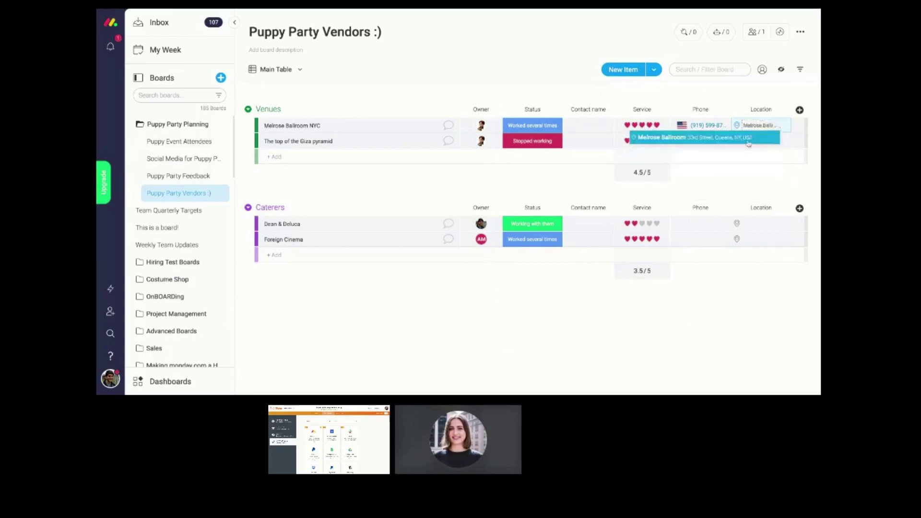
pyautogui.click(749, 141)
pyautogui.click(768, 240)
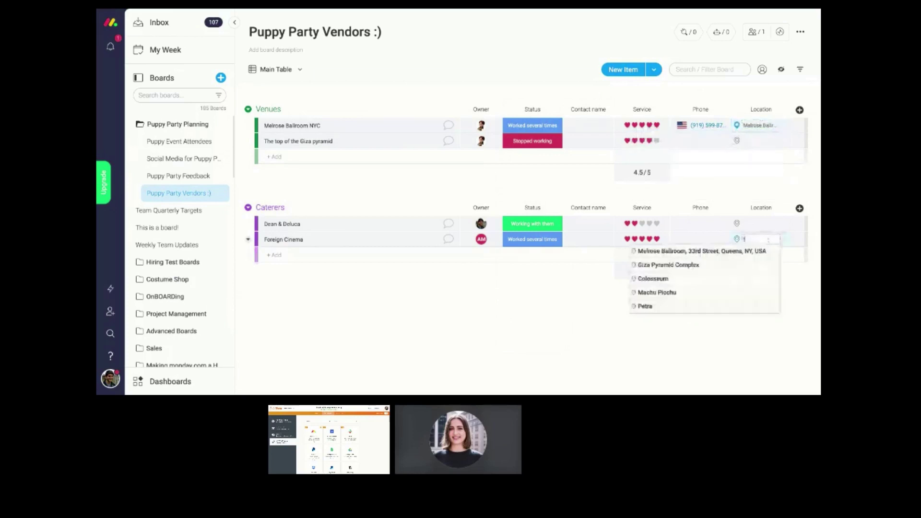
pyautogui.write('foreign cinema')
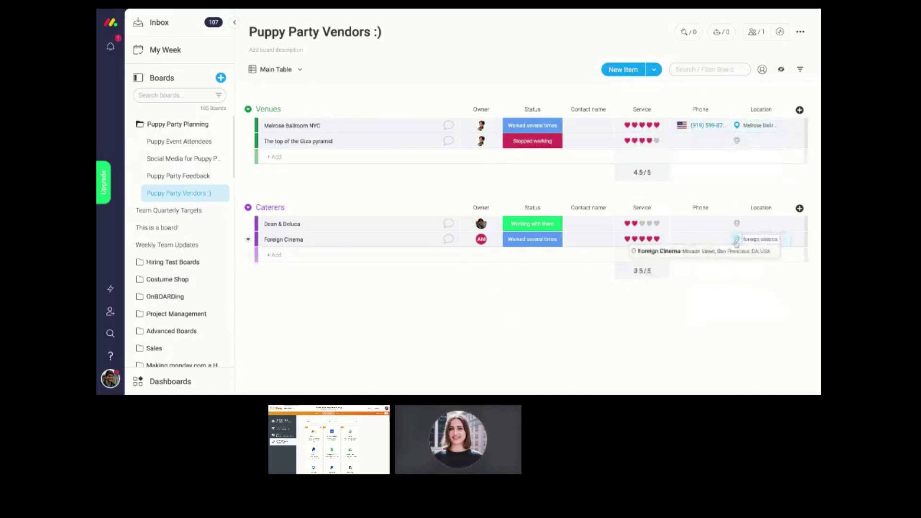
pyautogui.press('Return')
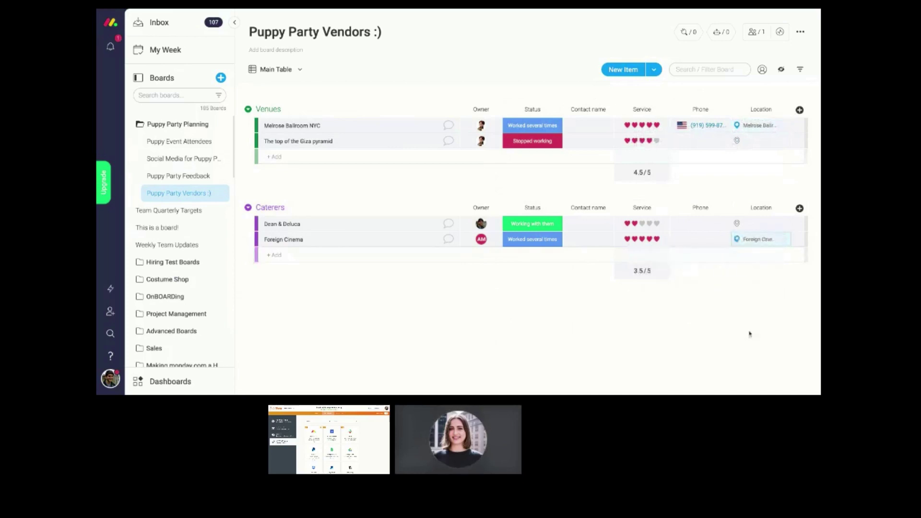